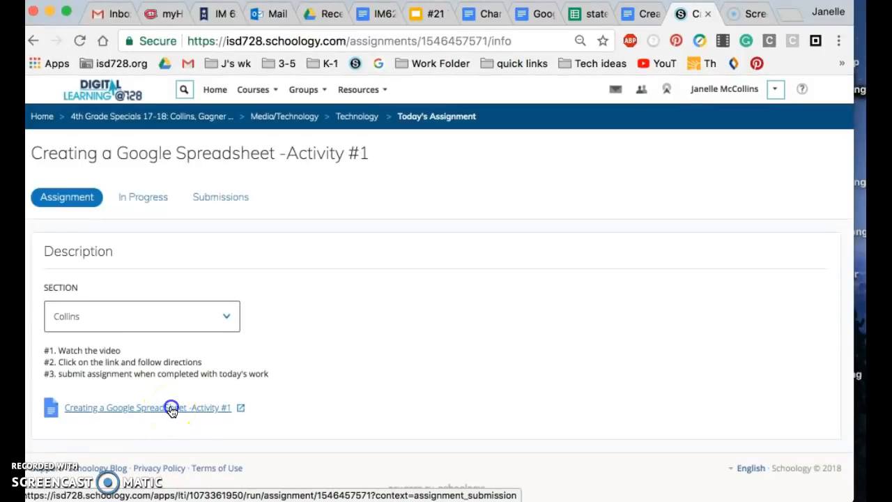
- Open the "Creating a Google Spreadsheet -Activity #1" document and follow its goo.gl link to the Olympic medal standings
left_click(171, 410)
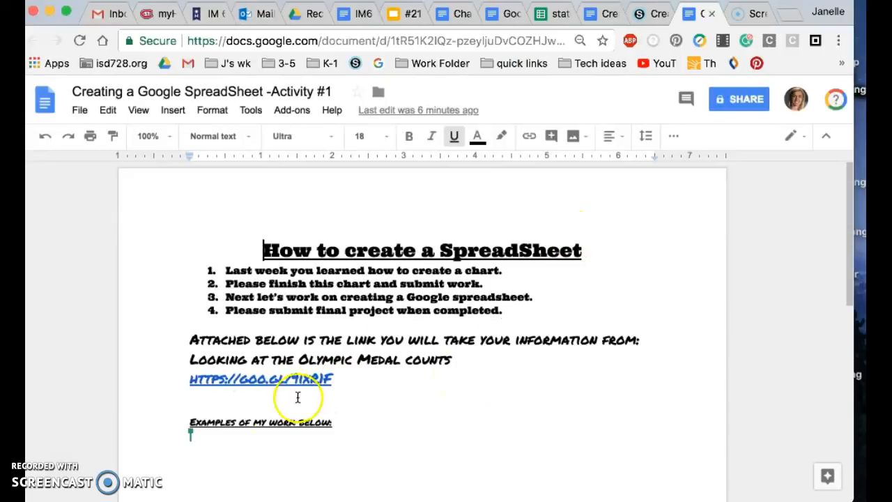
left_click(277, 381)
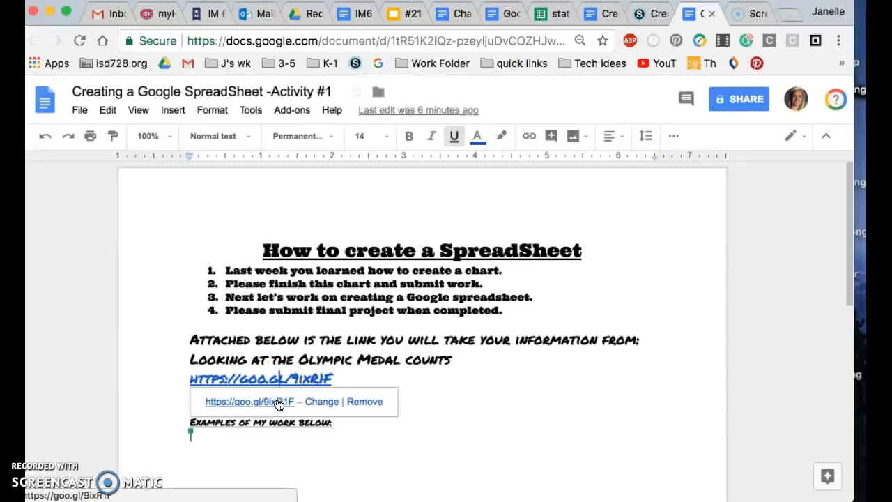
left_click(278, 402)
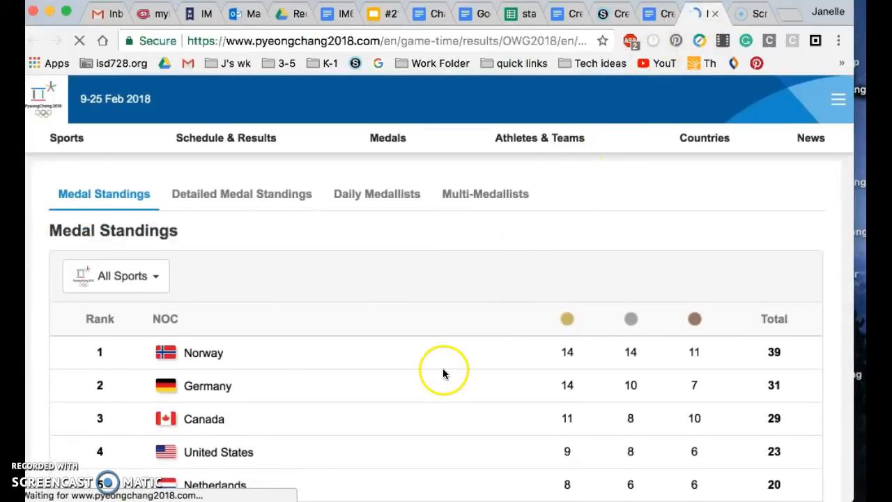
scroll(442, 368, "down", 5)
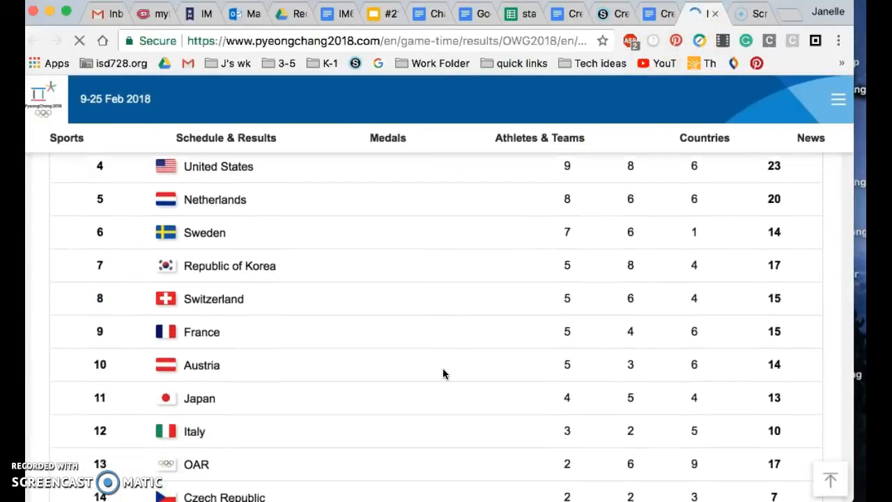
scroll(442, 374, "down", 4)
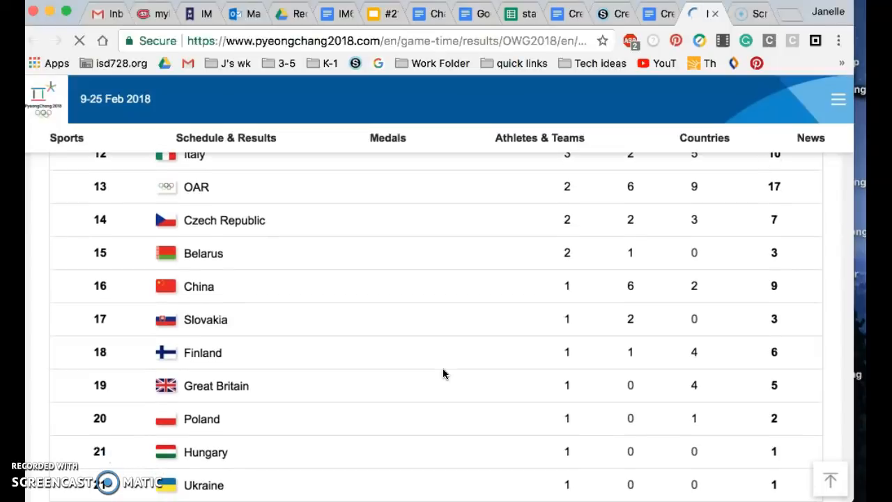
scroll(442, 374, "up", 5)
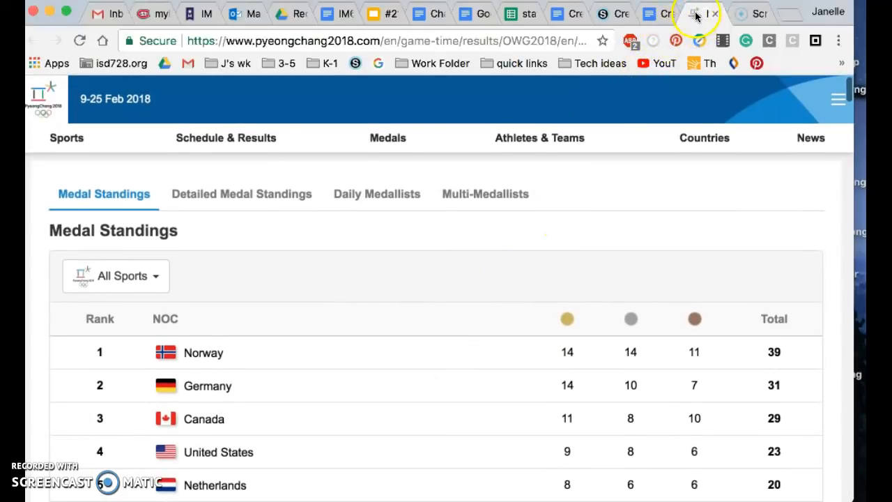
- Open Google Sheets in a new browser tab and create a blank spreadsheet
left_click(794, 18)
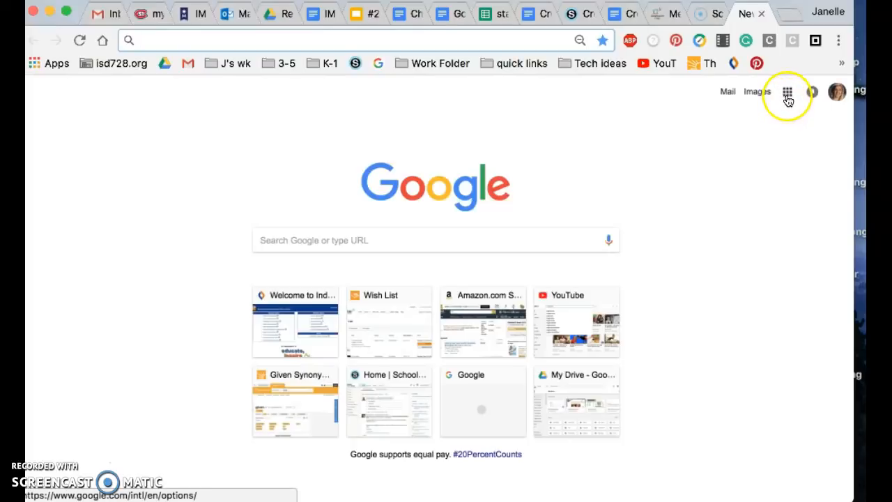
left_click(786, 95)
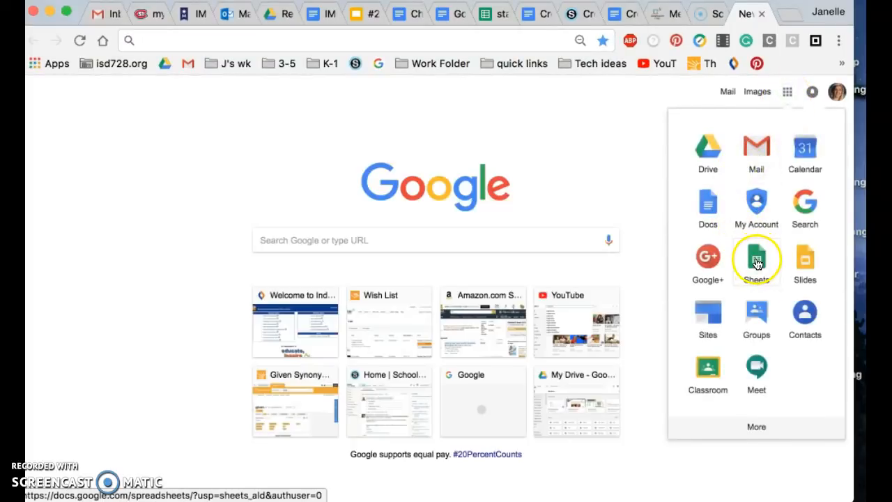
left_click(756, 262)
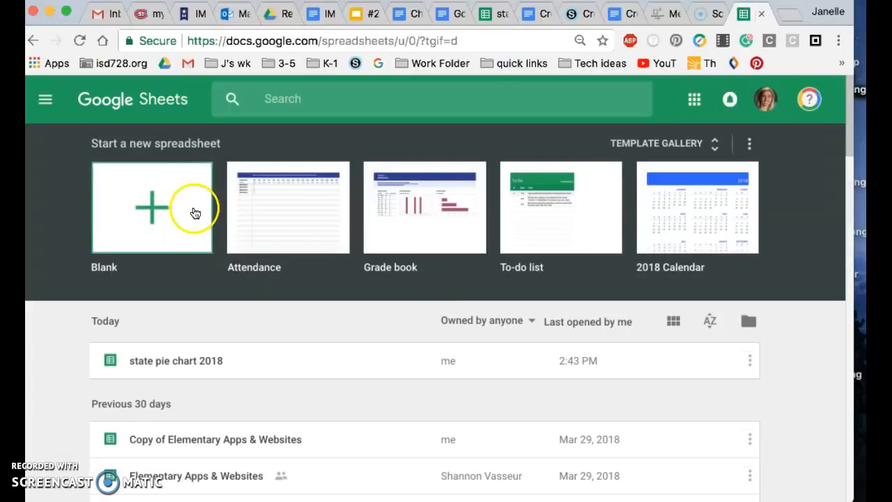
left_click(182, 216)
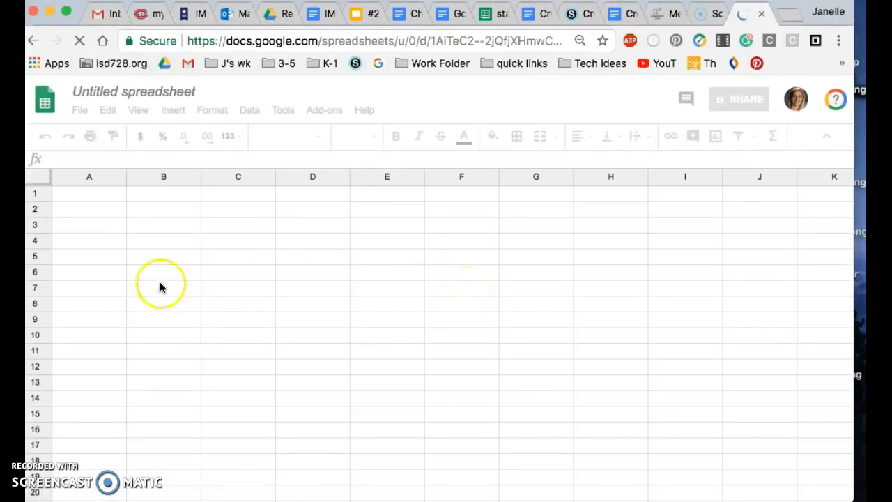
- Rename the untitled spreadsheet as "Olympic Medals"
left_click(150, 92)
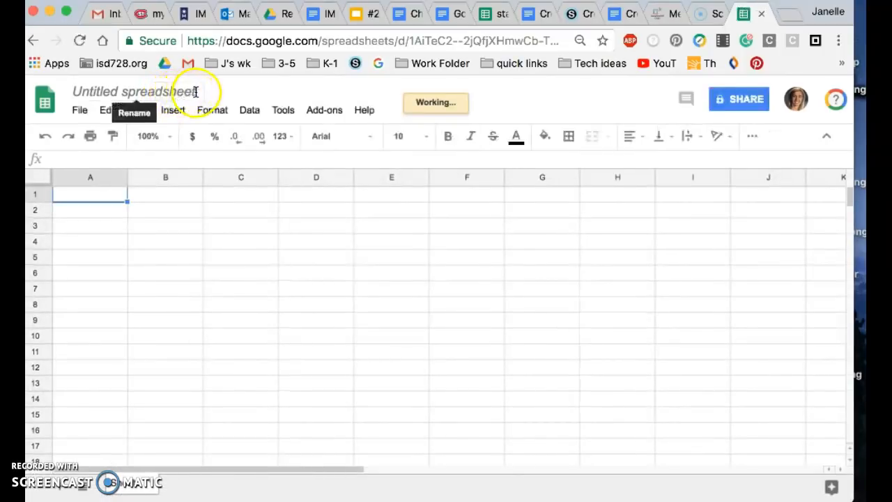
left_click(195, 92)
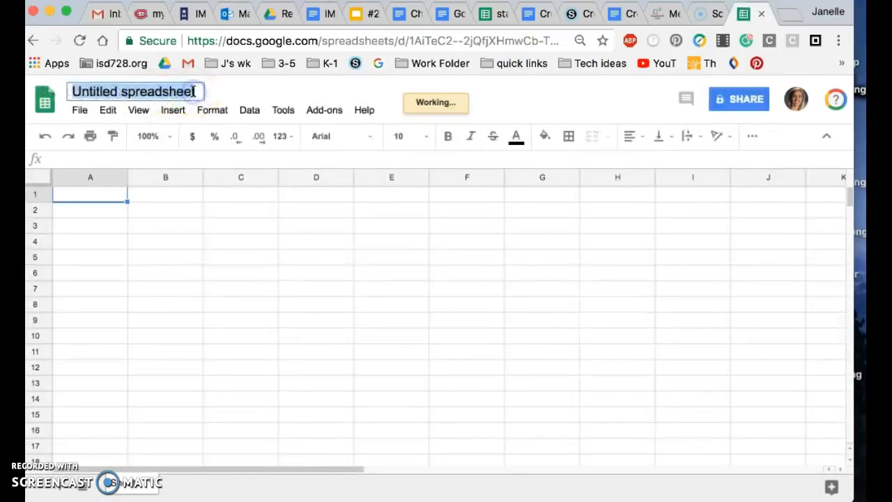
type("Olympic Medals")
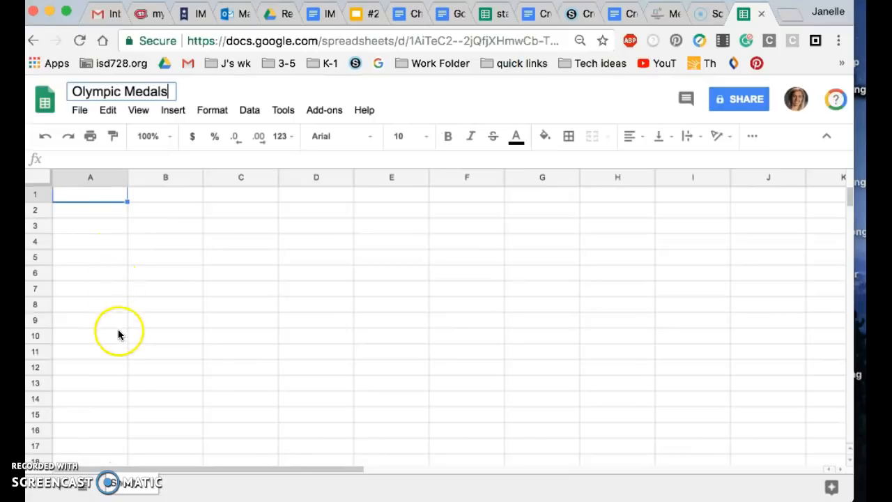
- On the medal standings page, select and copy the table rows from Norway through Belgium, including ranks and totals
left_click(672, 20)
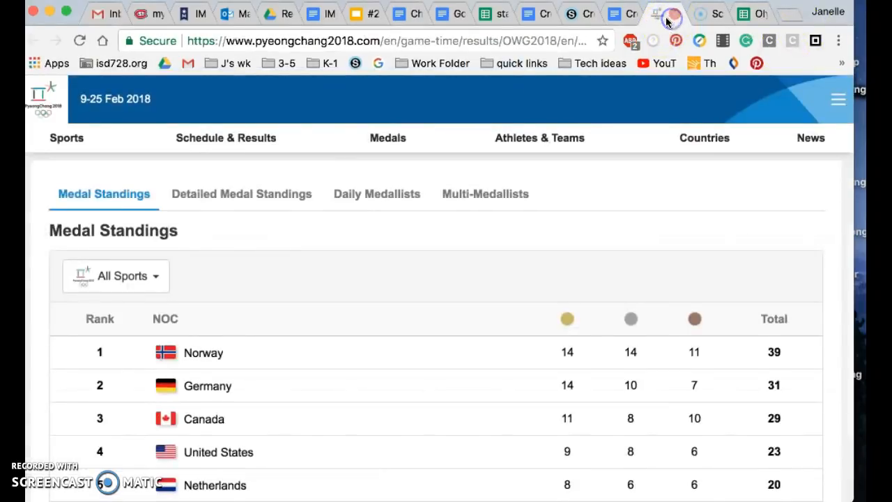
scroll(202, 320, "down", 5)
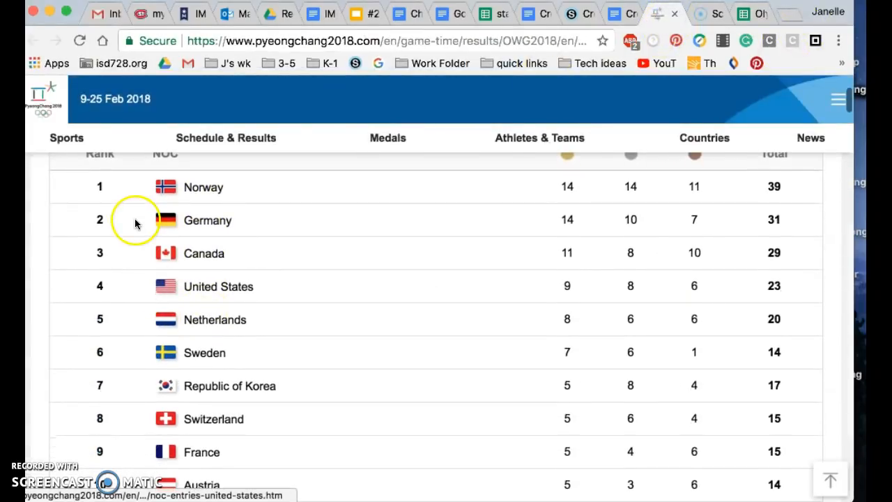
left_click(88, 185)
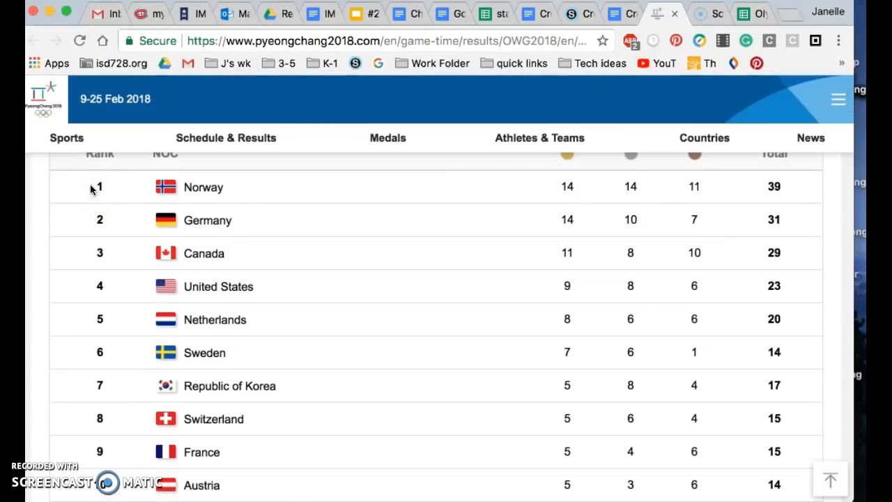
left_click_drag(91, 189, 798, 483)
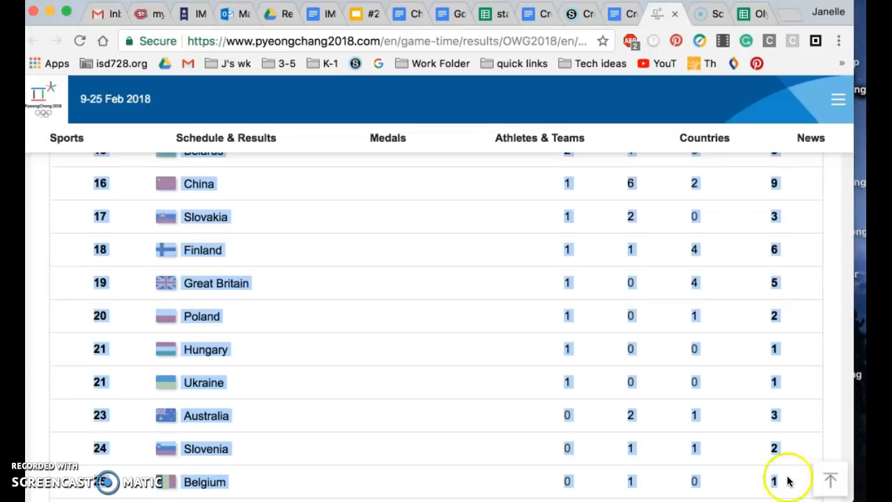
- Paste the copied medal standings into the Olympic Medals spreadsheet, starting at cell A1
left_click(760, 15)
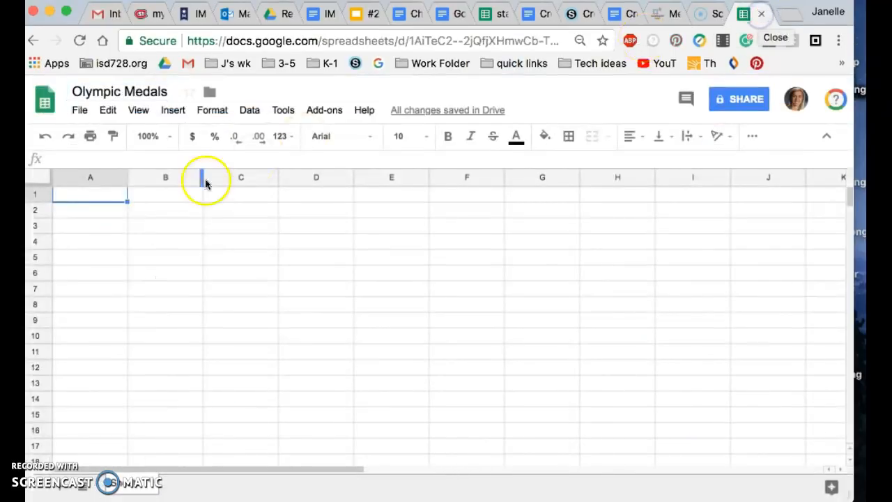
left_click(73, 198)
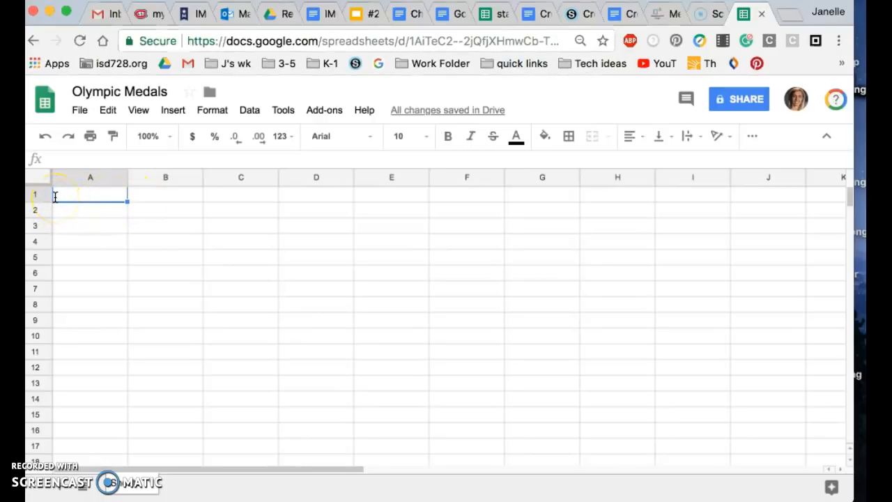
key("super+v")
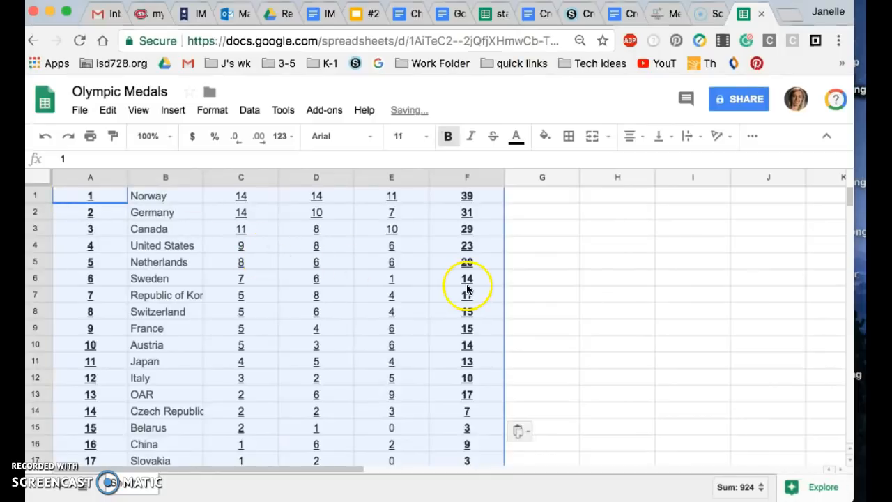
mouse_move(467, 288)
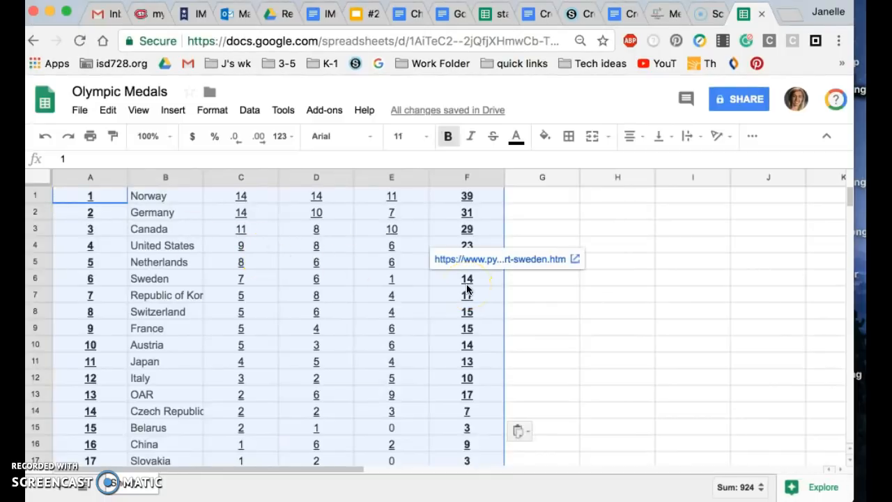
mouse_move(312, 289)
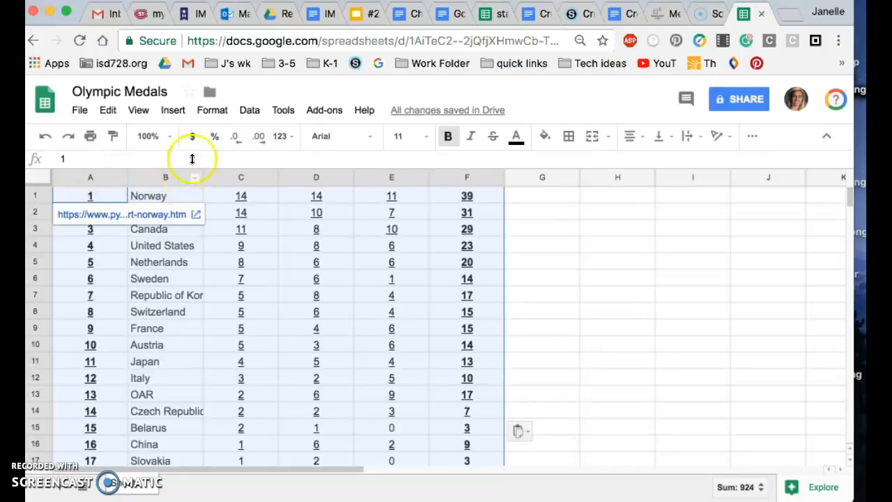
- Insert one blank row above the Norway row at the start of the sheet
left_click(174, 113)
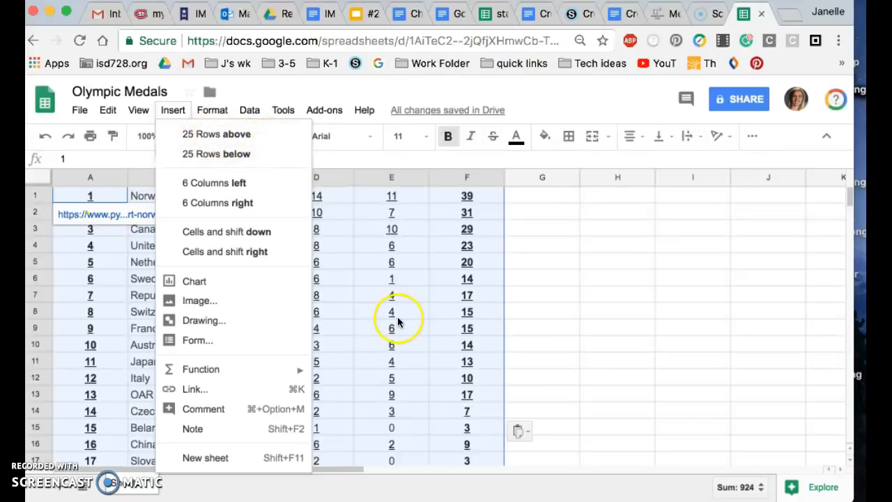
left_click(413, 393)
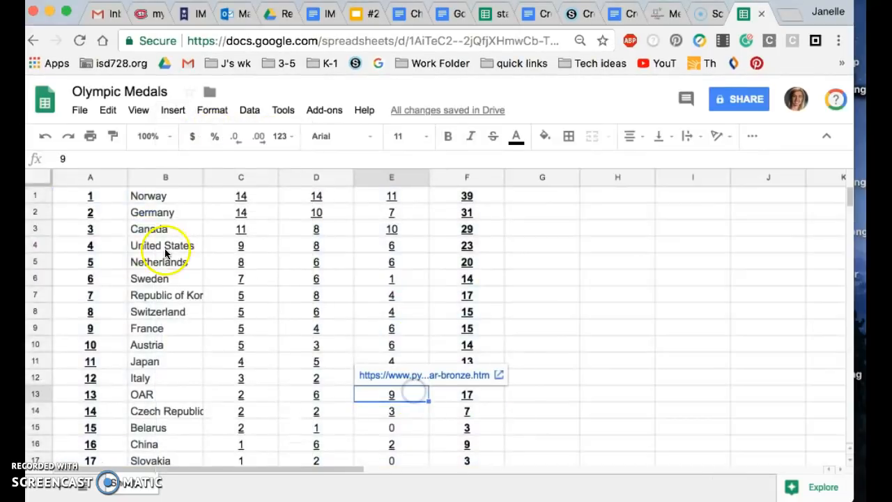
left_click(110, 197)
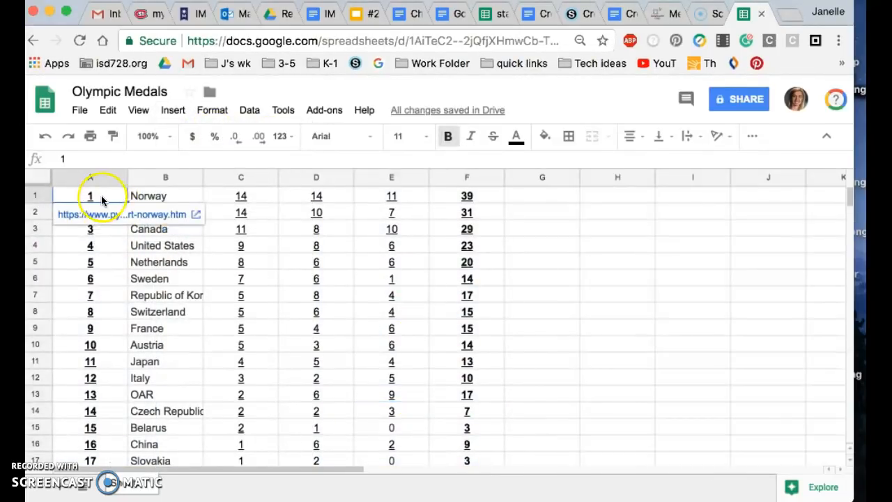
left_click(174, 112)
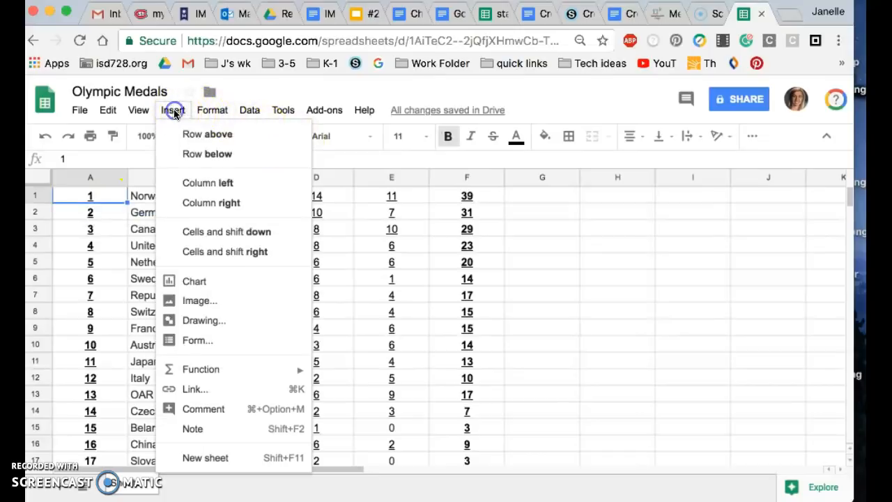
left_click(190, 135)
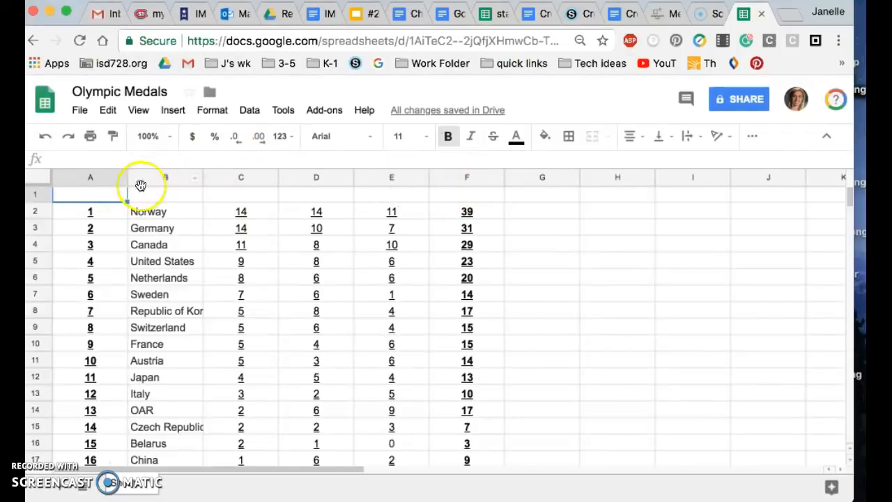
- Merge all cells from A1 to F1 in the blank first row
left_click_drag(97, 194, 461, 197)
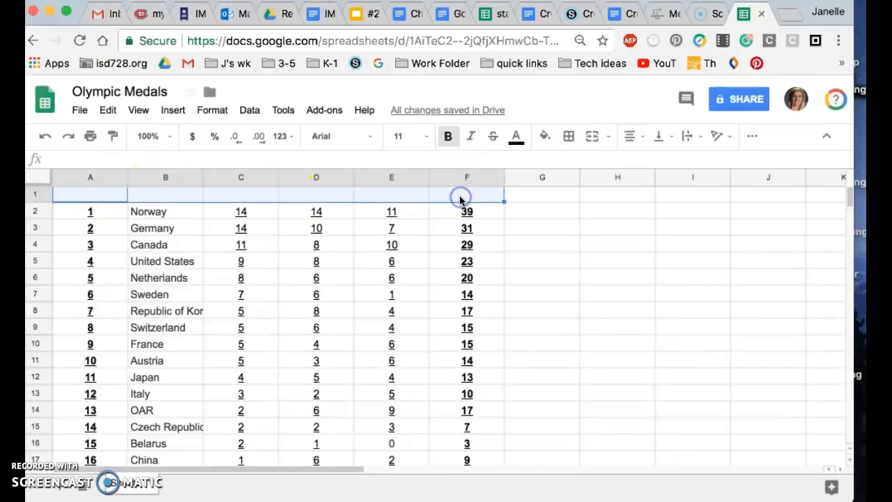
left_click(217, 112)
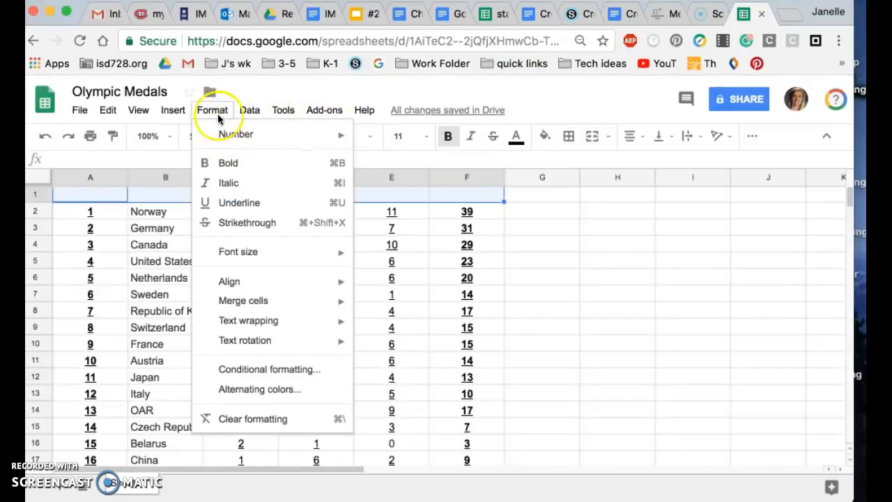
mouse_move(271, 285)
mouse_move(273, 301)
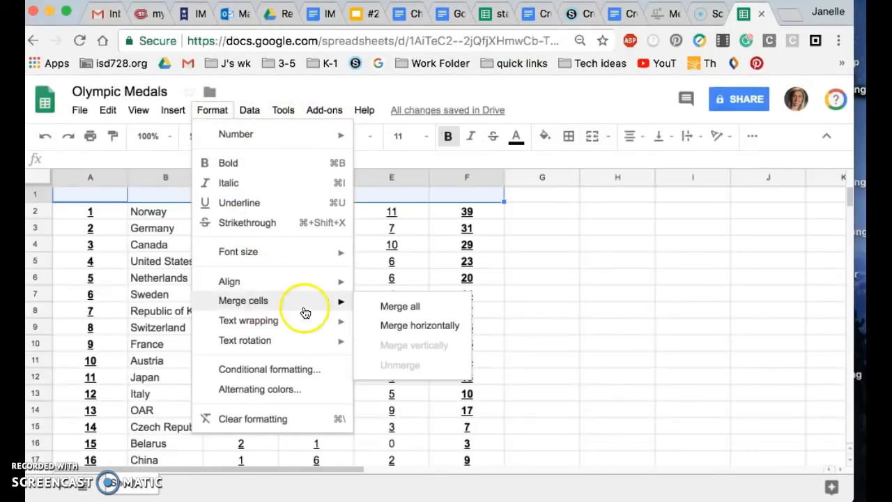
left_click(414, 305)
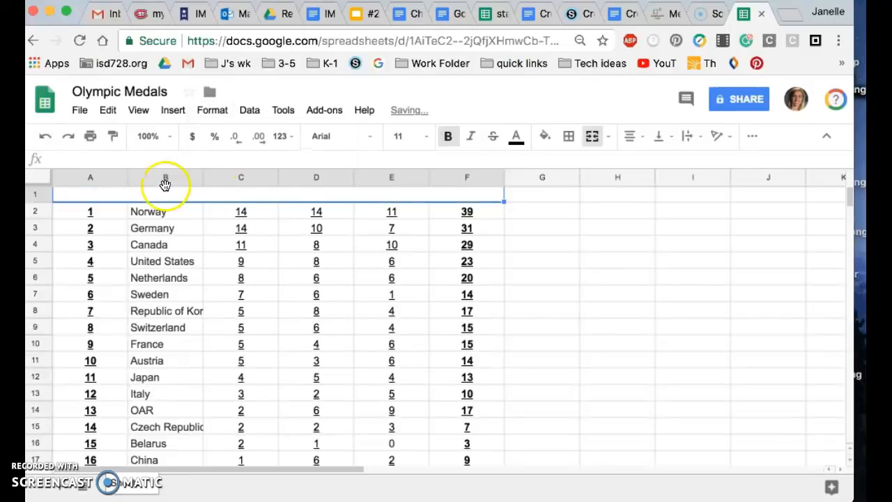
- Enter the title "Olympic Medal Totals" in the merged first row
double_click(199, 193)
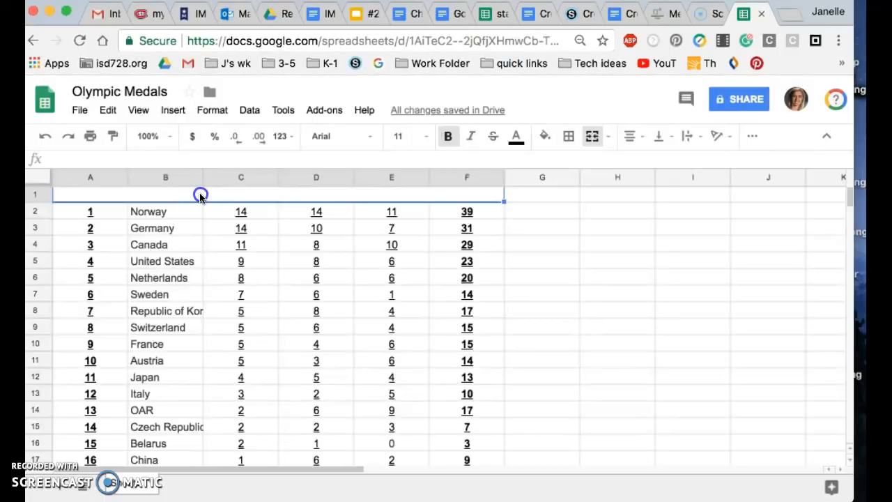
type("Ol")
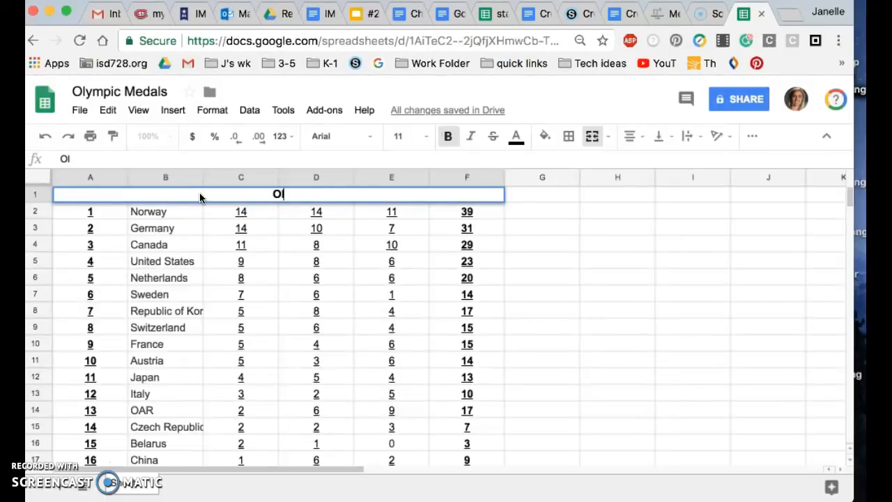
type("ympic m")
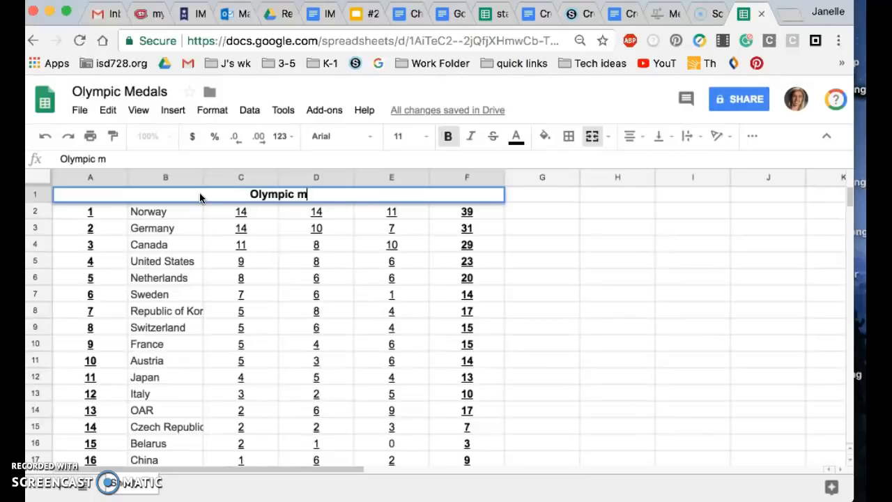
key("BackSpace")
type("Me")
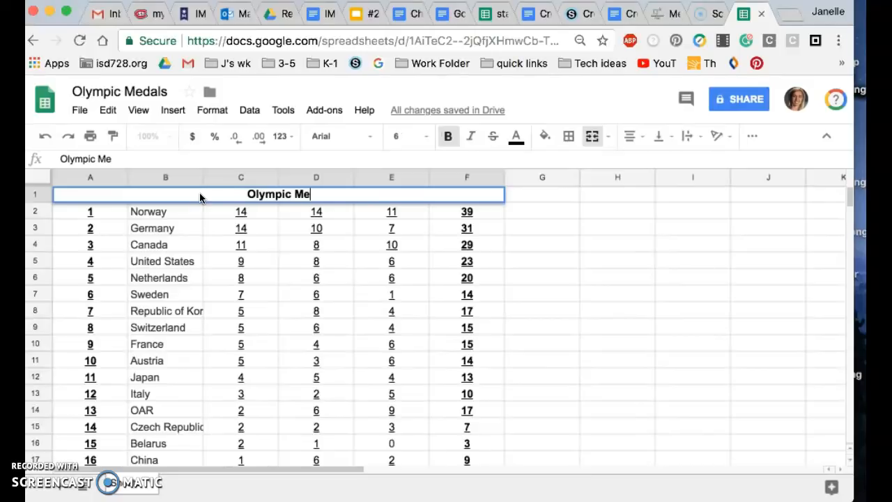
type("dal Count")
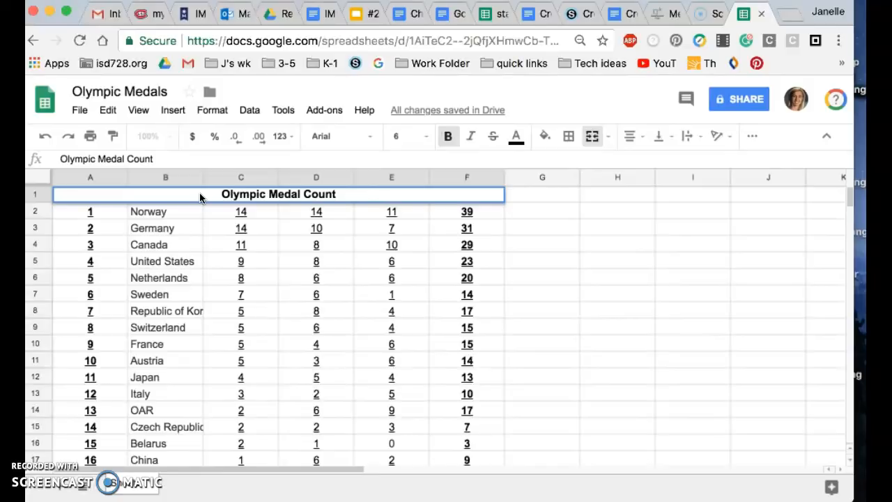
key("BackSpace")
key("BackSpace")
key("BackSpace")
key("BackSpace")
key("BackSpace")
type("Totals")
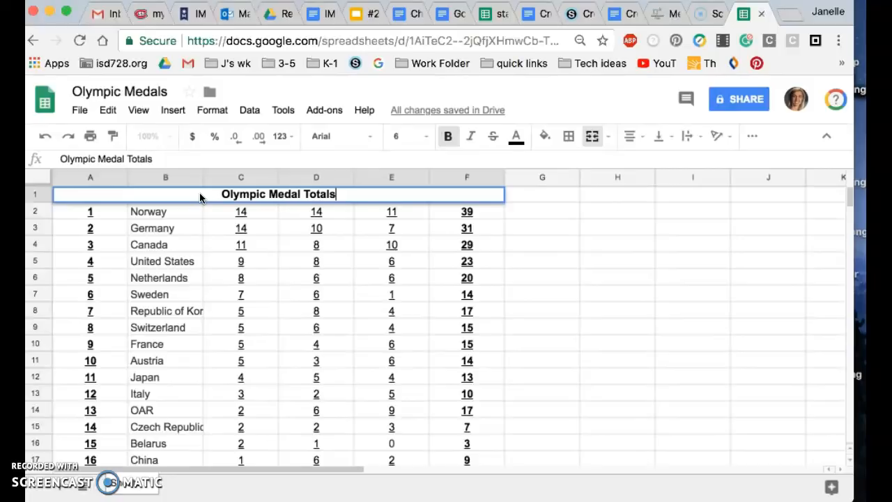
key("Return")
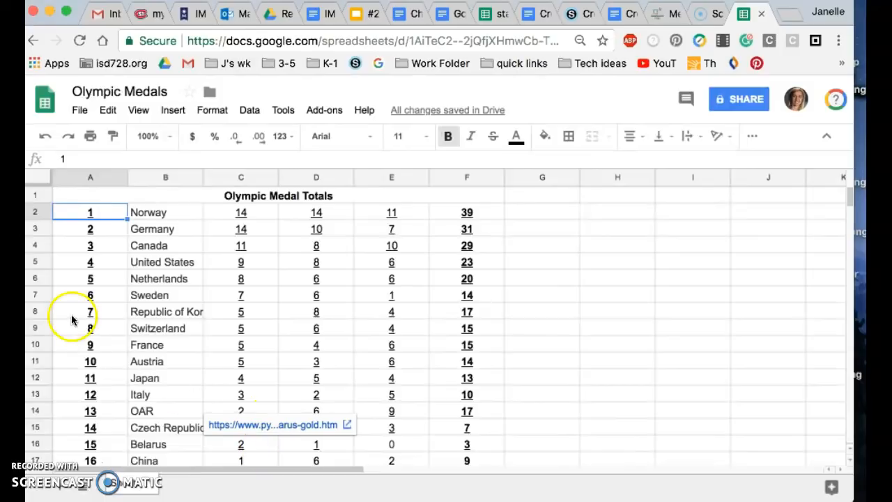
- Fill the merged Olympic Medal Totals title row with bright yellow
left_click(74, 197)
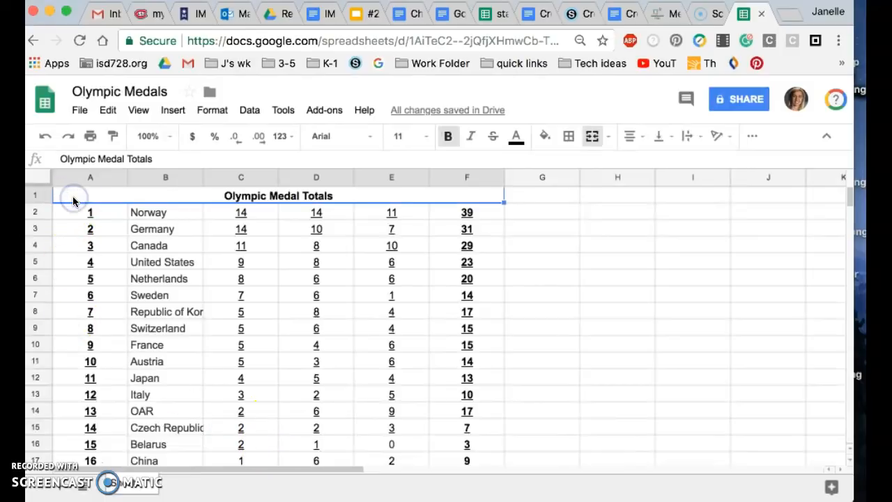
left_click_drag(198, 204, 329, 199)
double_click(431, 195)
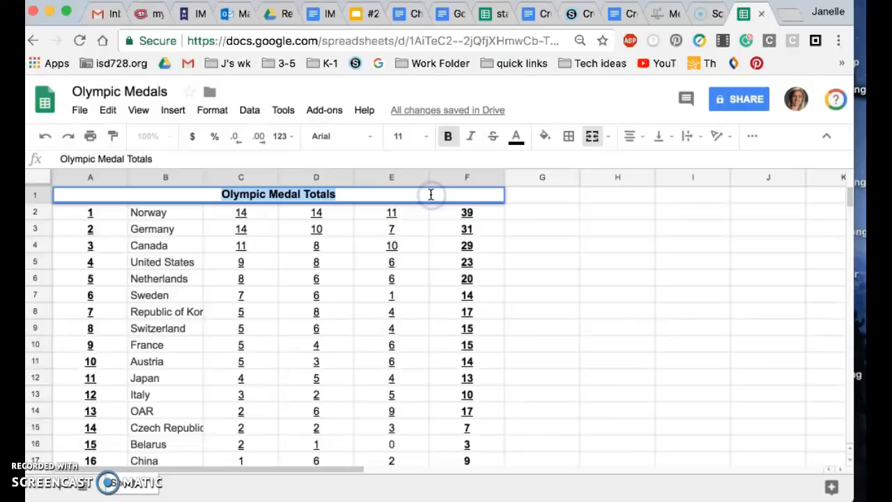
left_click(60, 194)
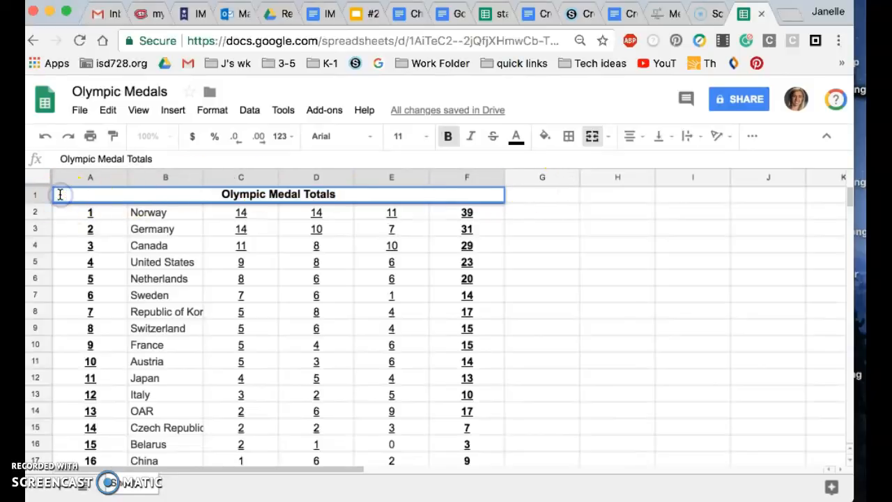
left_click_drag(60, 194, 222, 199)
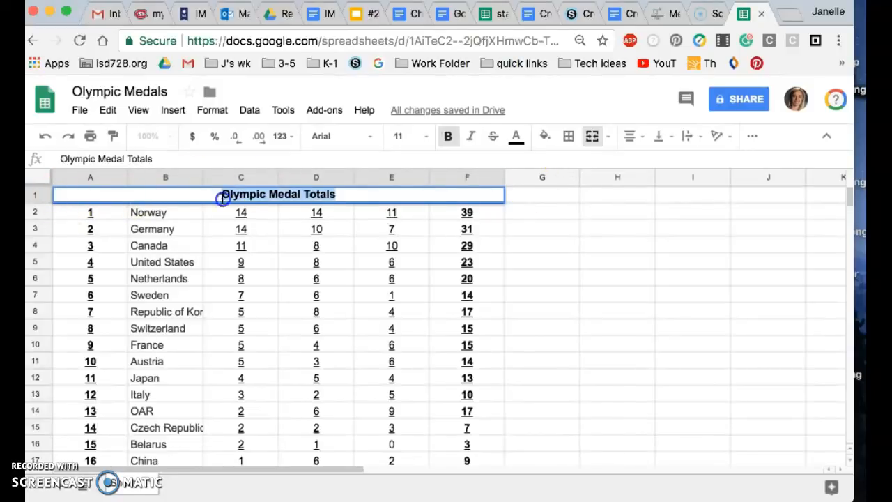
left_click(545, 136)
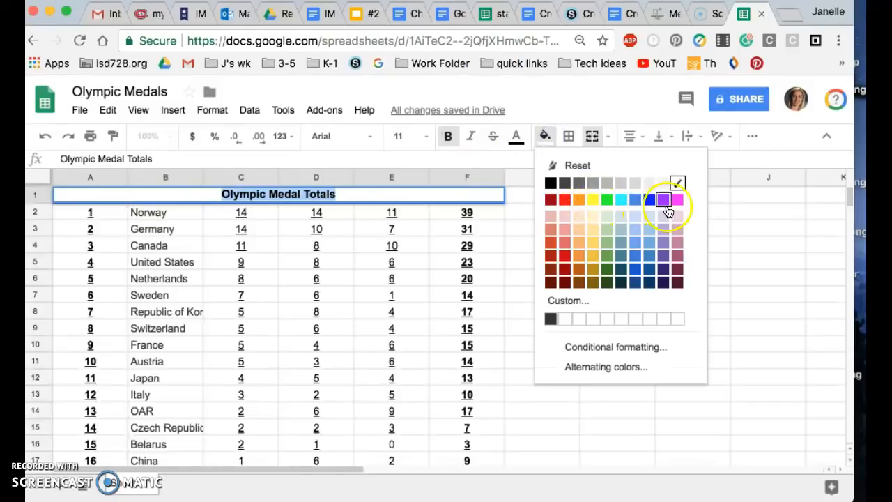
left_click(593, 199)
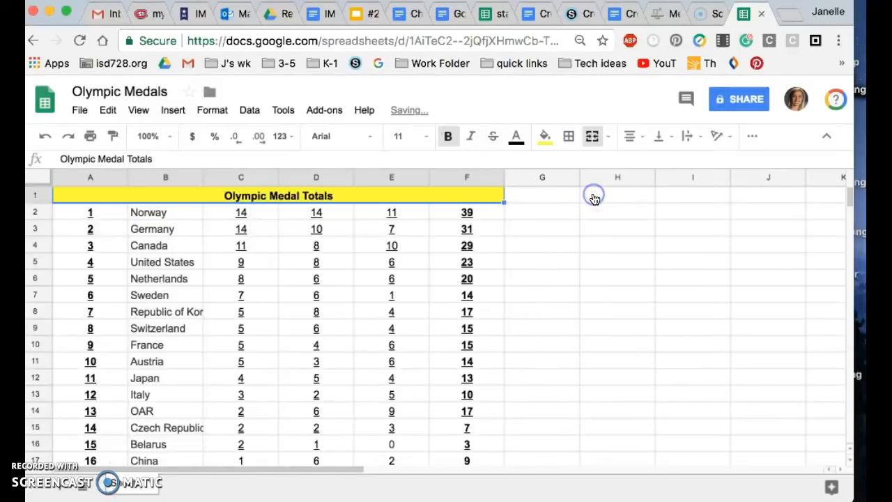
- Fill the rank cells A2 through A26, from Norway to Belgium, with bright green
left_click(90, 228)
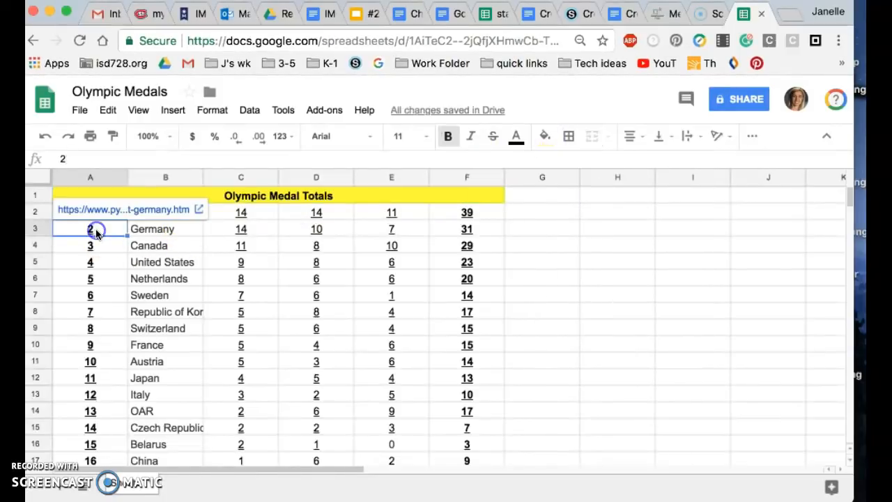
left_click(119, 190)
left_click_drag(104, 216, 108, 373)
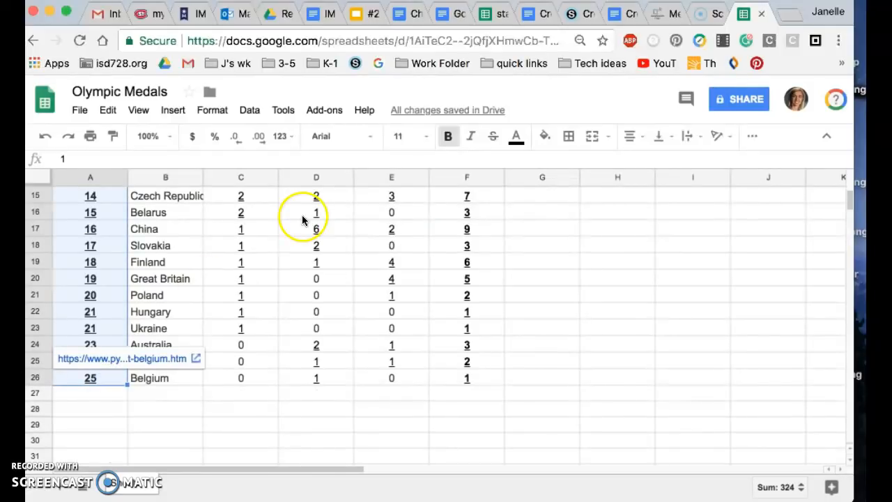
left_click(544, 136)
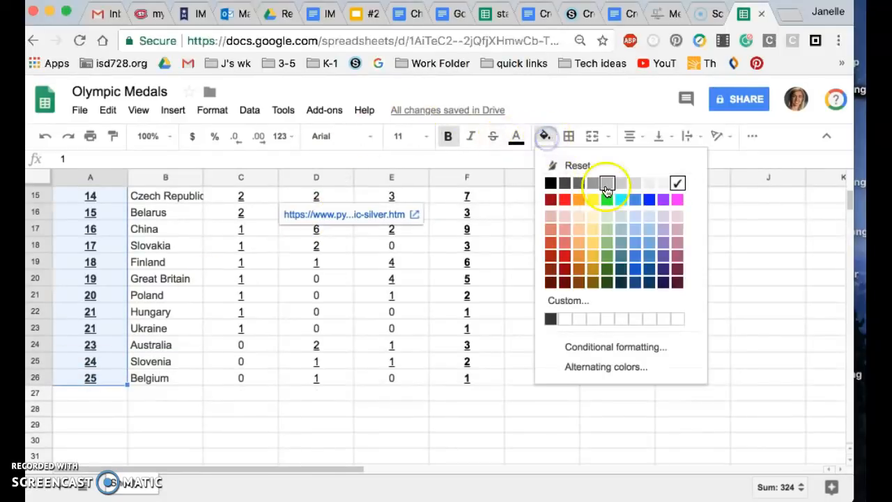
left_click(606, 201)
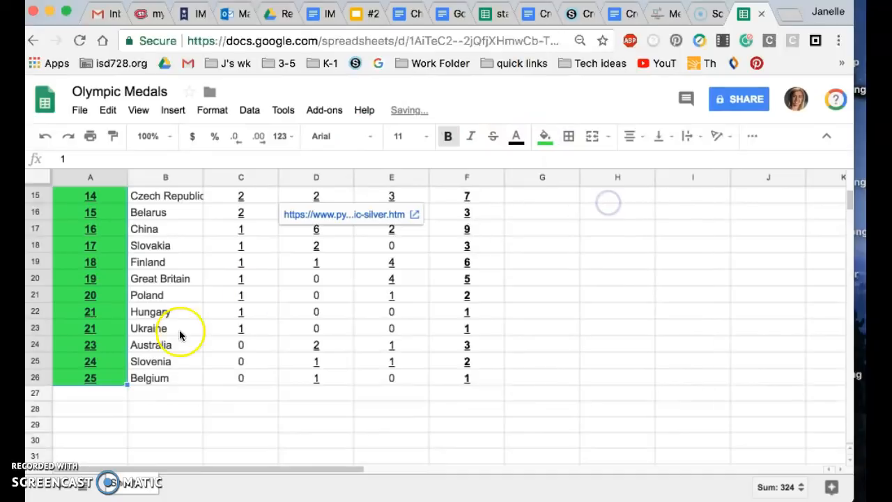
left_click(163, 422)
scroll(248, 310, "up", 5)
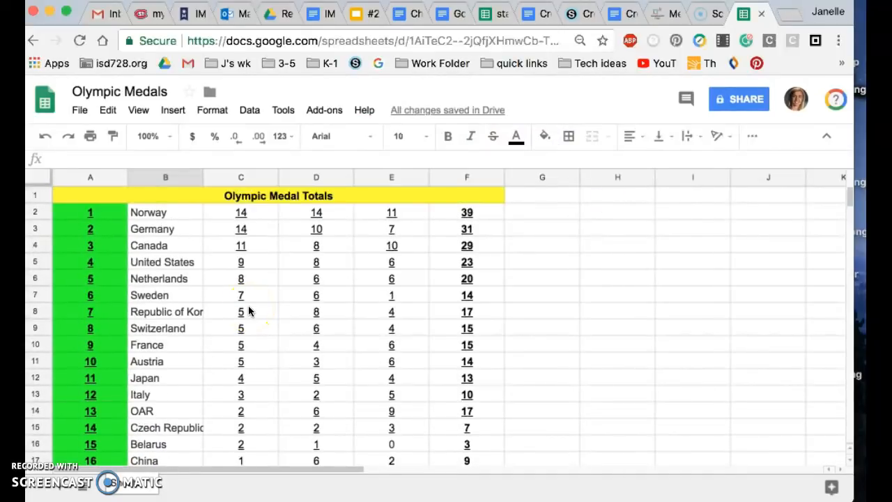
- Fill Germany's row from B3 to F3 with light blue
left_click(137, 213)
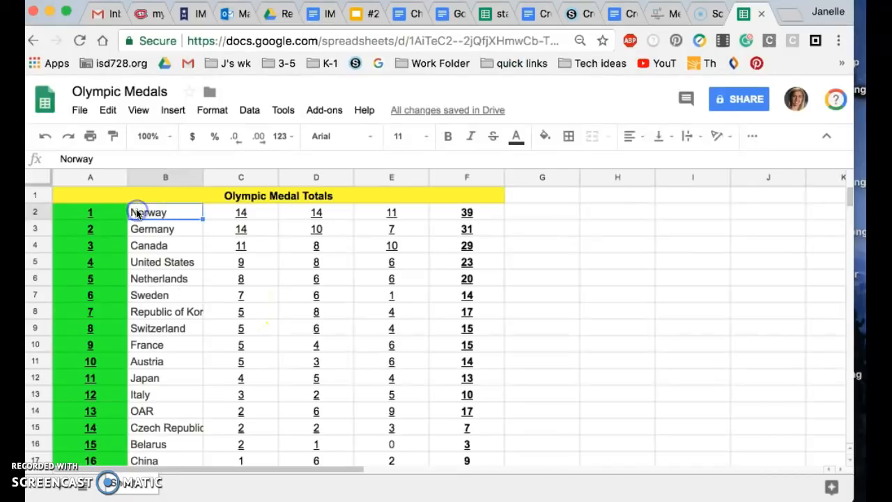
left_click(138, 231)
left_click_drag(149, 231, 471, 230)
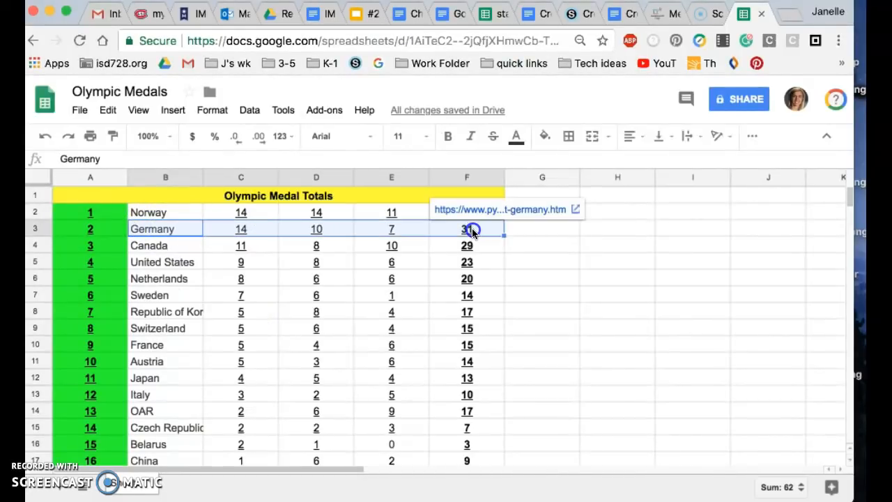
left_click(545, 136)
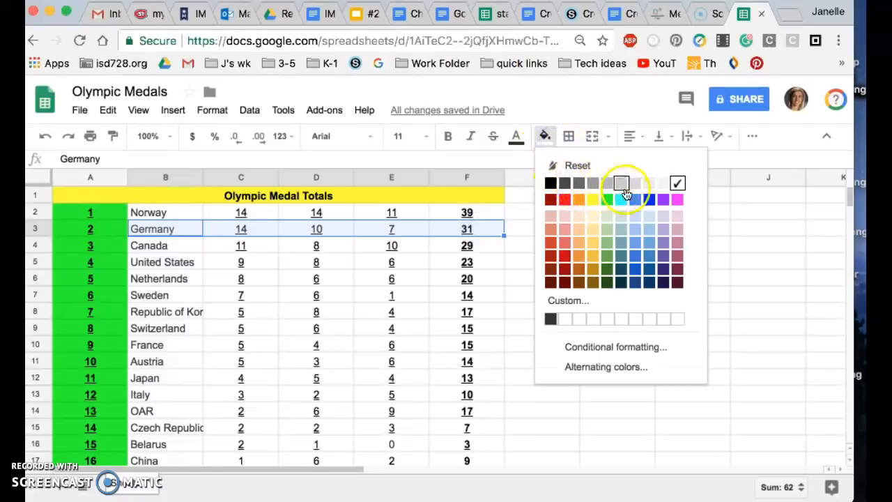
left_click(632, 220)
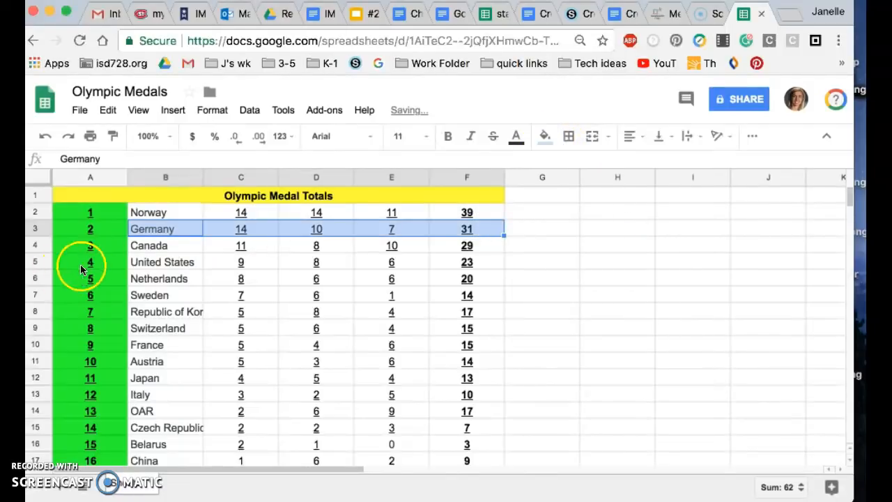
- Fill the United States row from B5 to F5 with light yellow
left_click(135, 264)
left_click_drag(138, 262, 467, 260)
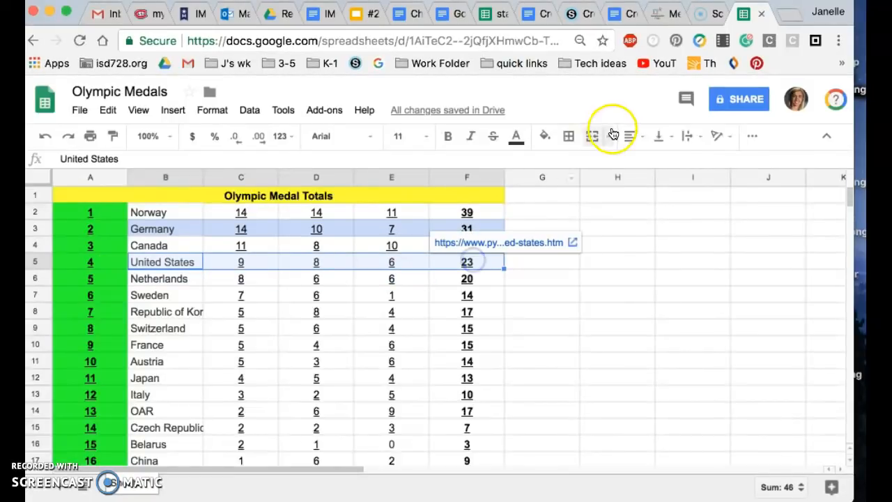
left_click(545, 136)
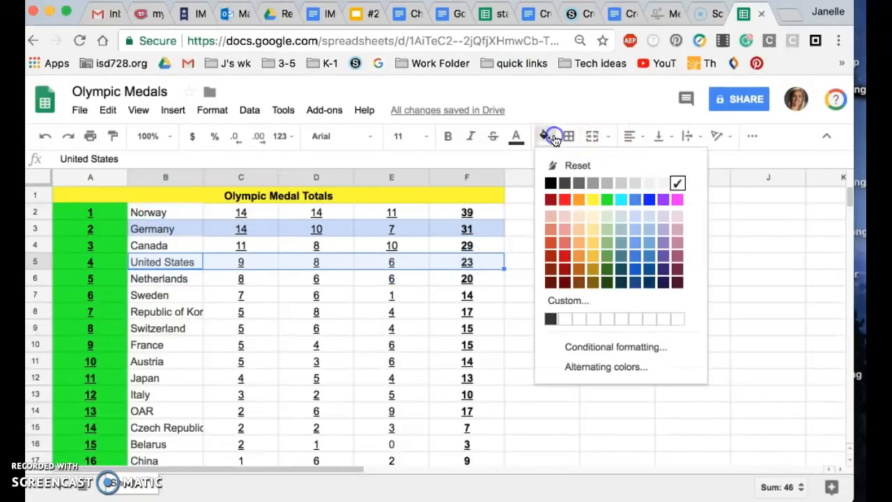
left_click(592, 220)
left_click(310, 328)
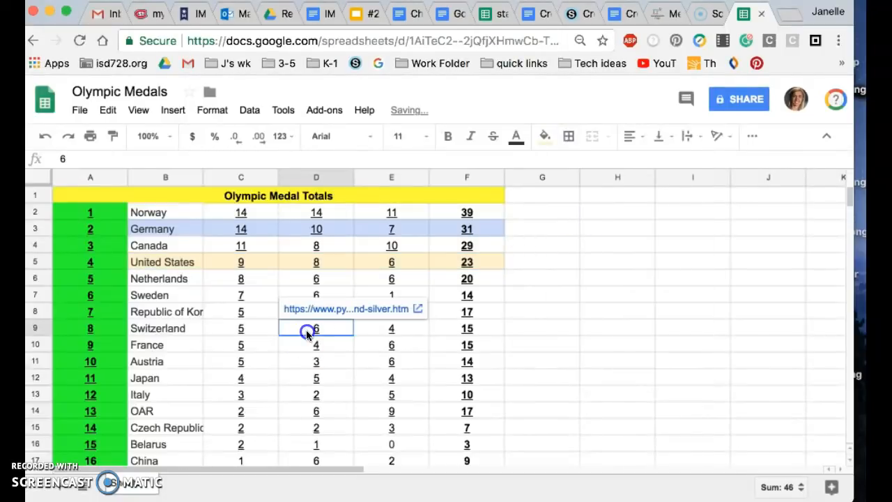
- Fill Sweden's row from B7 to F7 with light orange
left_click(143, 296)
left_click_drag(194, 295, 484, 294)
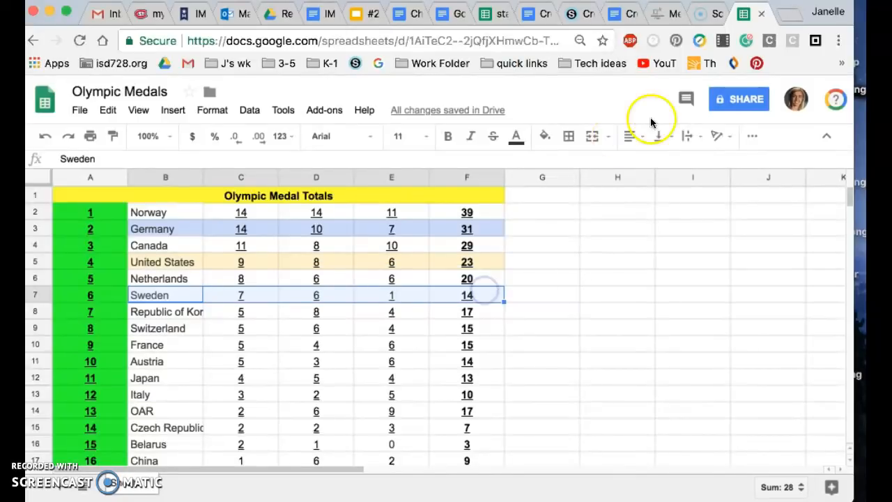
left_click(544, 135)
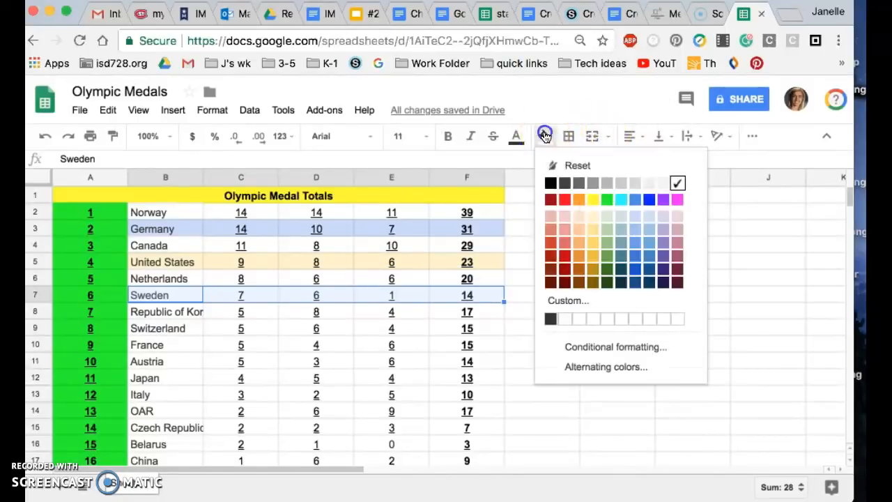
left_click(580, 231)
left_click(411, 359)
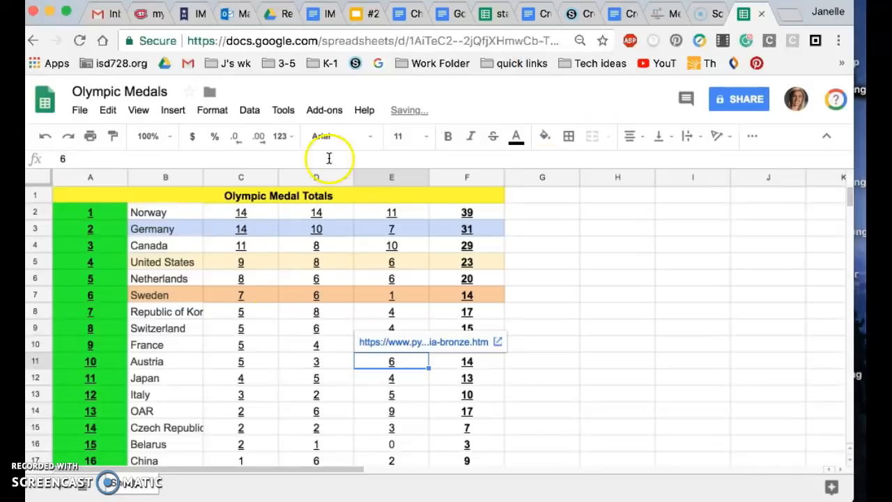
- Switch to the "Google Sheets Example: 4th Grade" document and examine the layout and colours of its sample Olympic medals table
scroll(334, 456, "down", 5)
scroll(335, 455, "up", 4)
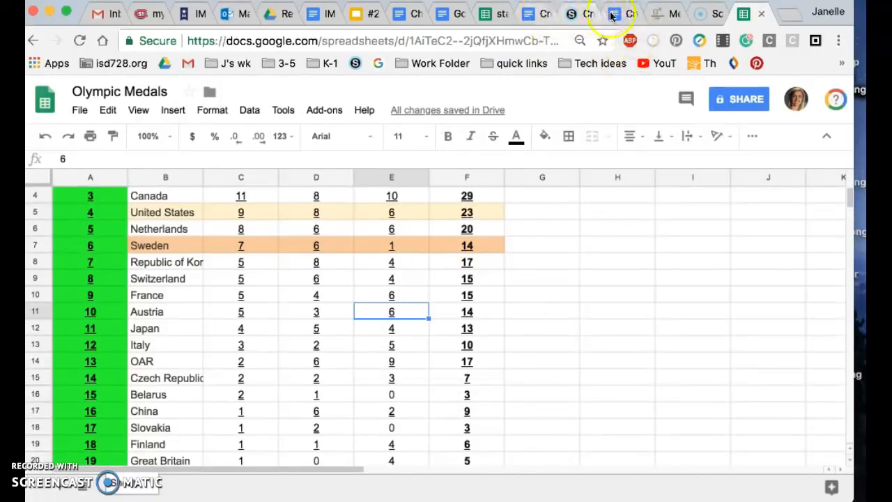
left_click(632, 21)
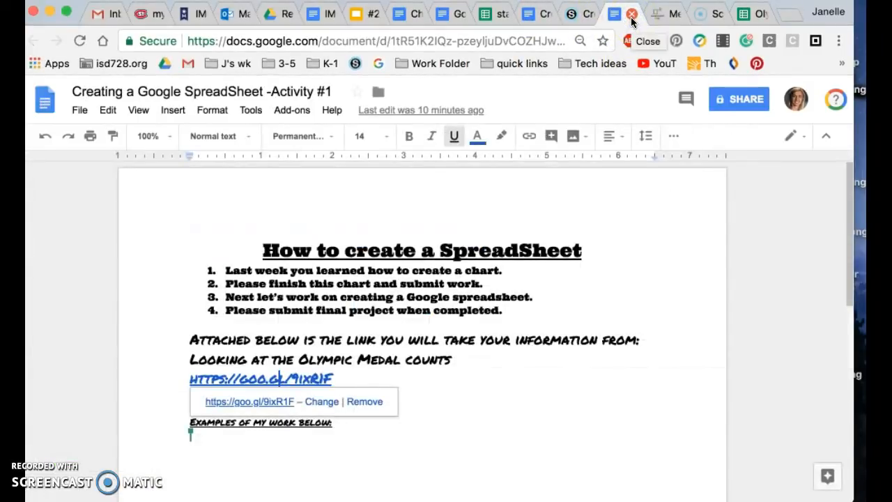
left_click(538, 15)
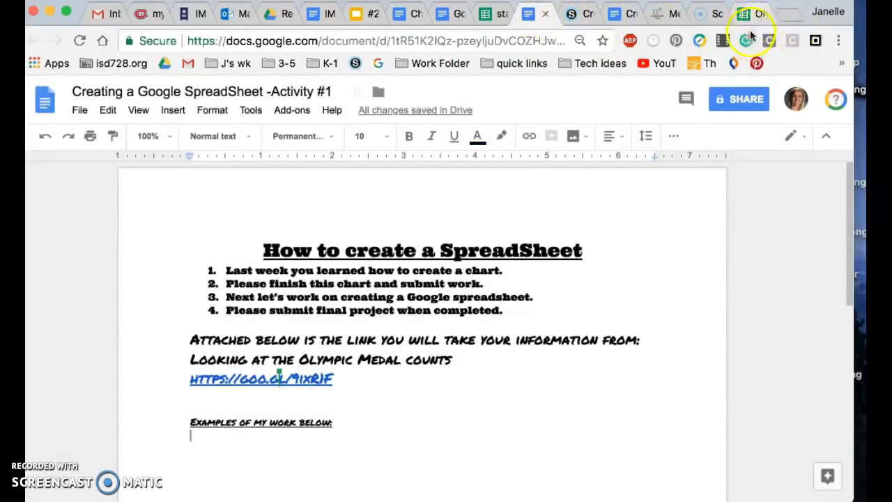
left_click(632, 18)
left_click(456, 14)
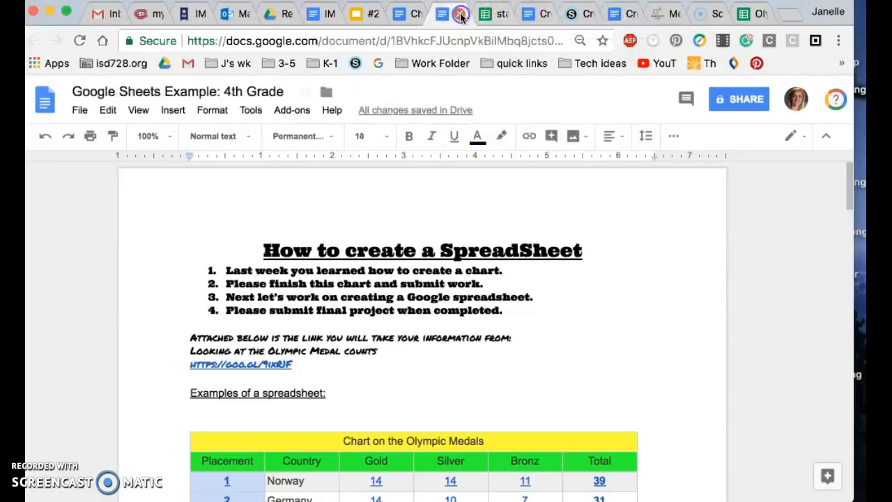
scroll(479, 356, "down", 5)
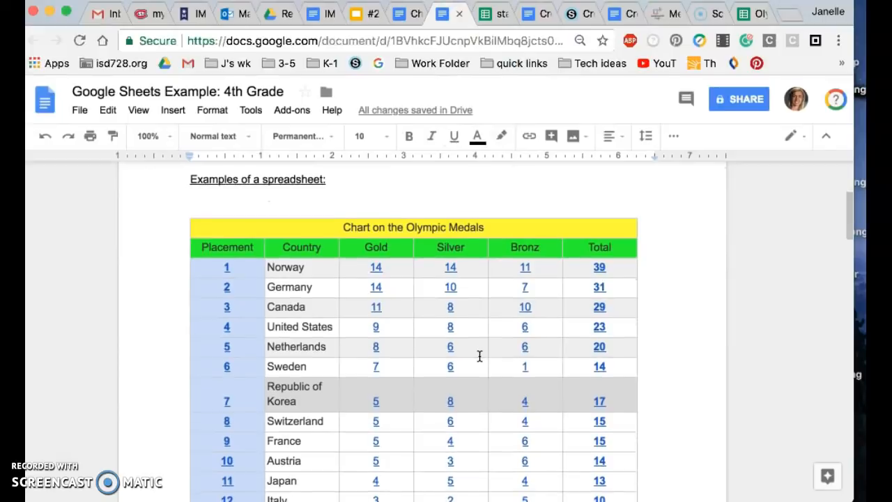
scroll(479, 355, "down", 4)
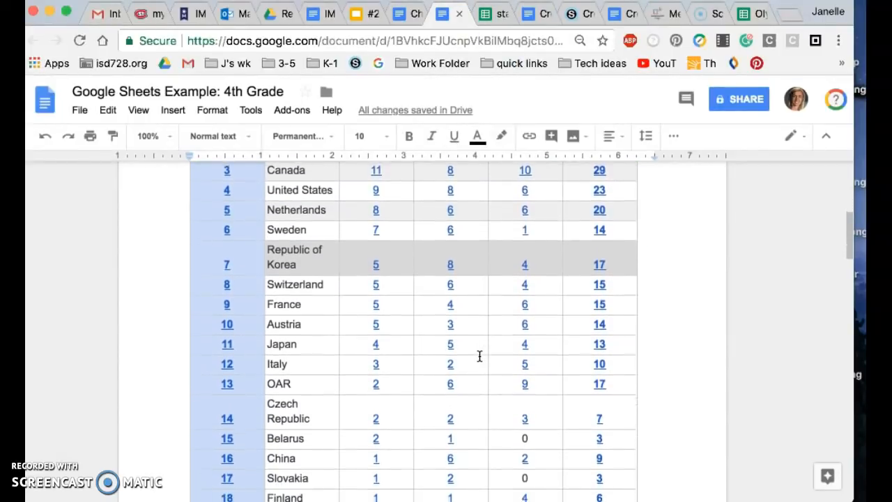
scroll(479, 356, "up", 5)
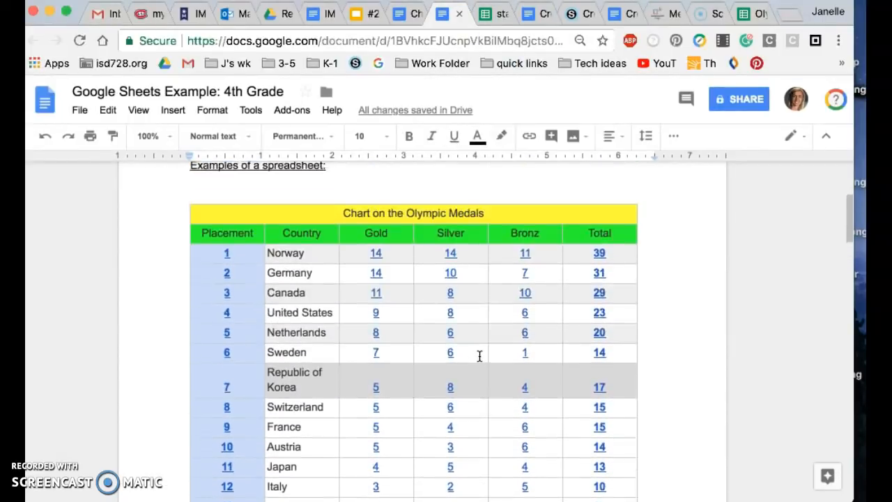
- Examine the sample spreadsheet, bar graph and pie chart in the rest of the example document
scroll(479, 356, "down", 12)
scroll(479, 356, "down", 5)
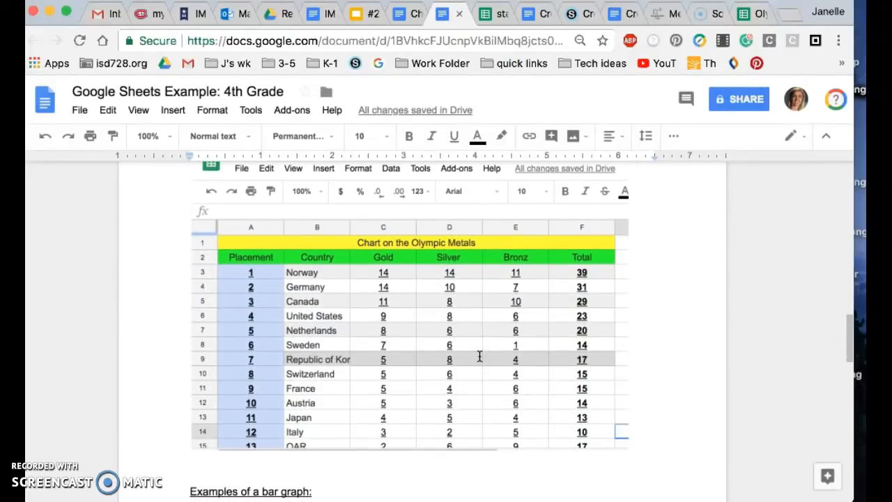
scroll(452, 265, "down", 12)
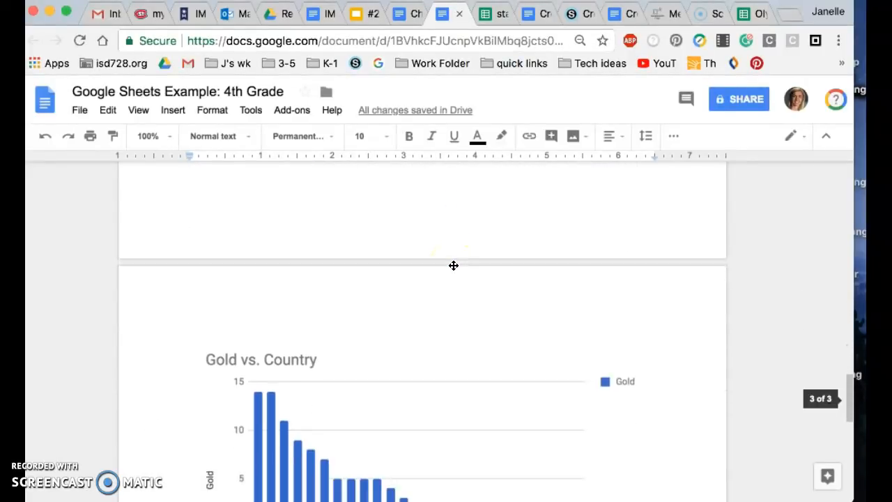
scroll(452, 302, "down", 7)
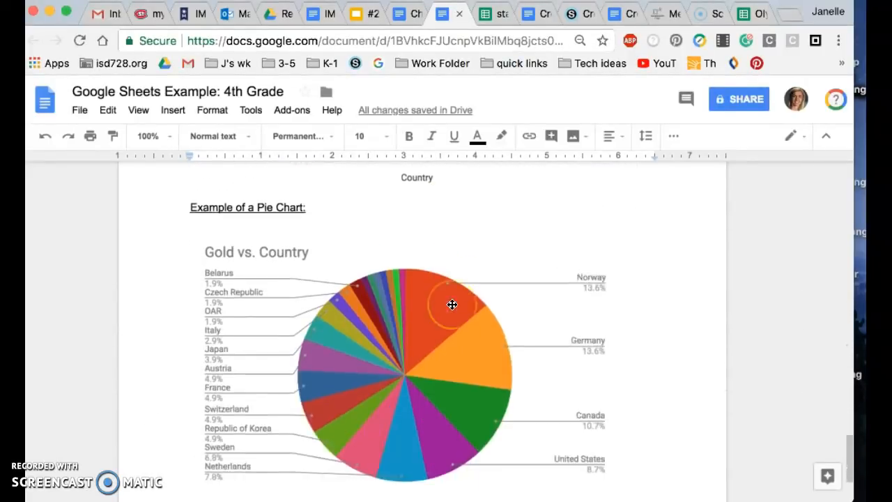
scroll(471, 238, "up", 15)
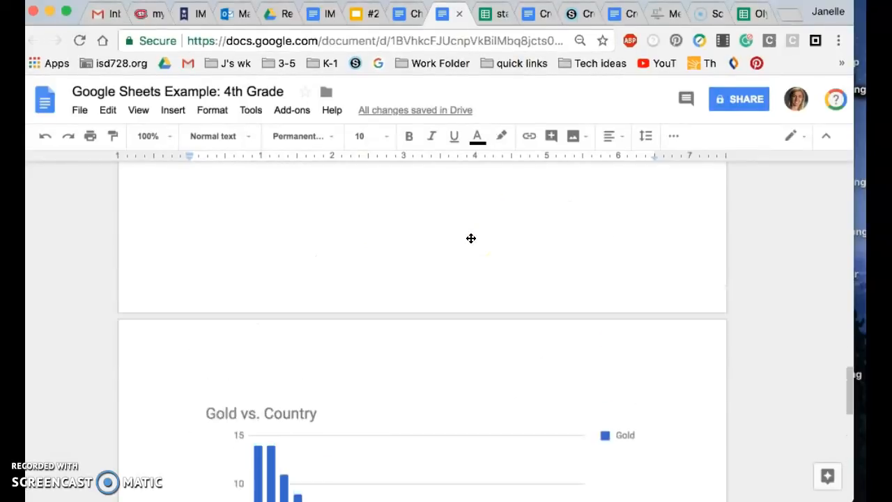
scroll(471, 238, "up", 6)
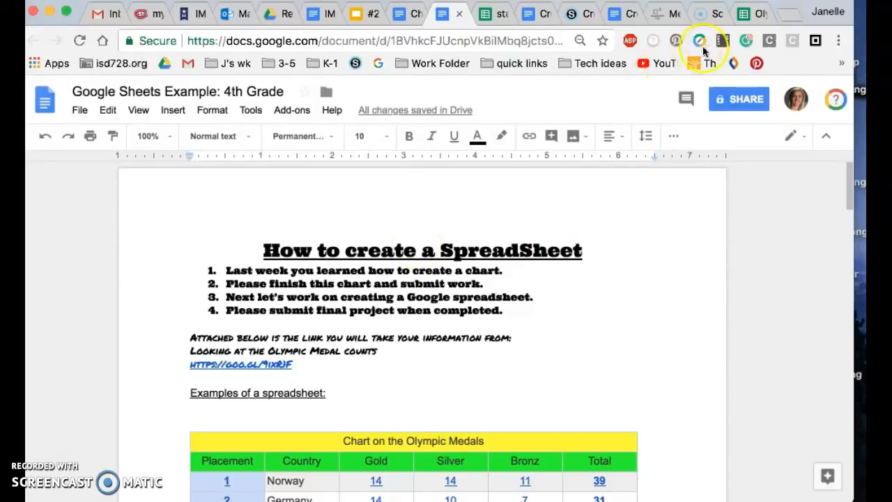
- Switch to the Olympic Medals spreadsheet and insert a column chart of the country and gold medal columns, B1:C26
left_click(753, 13)
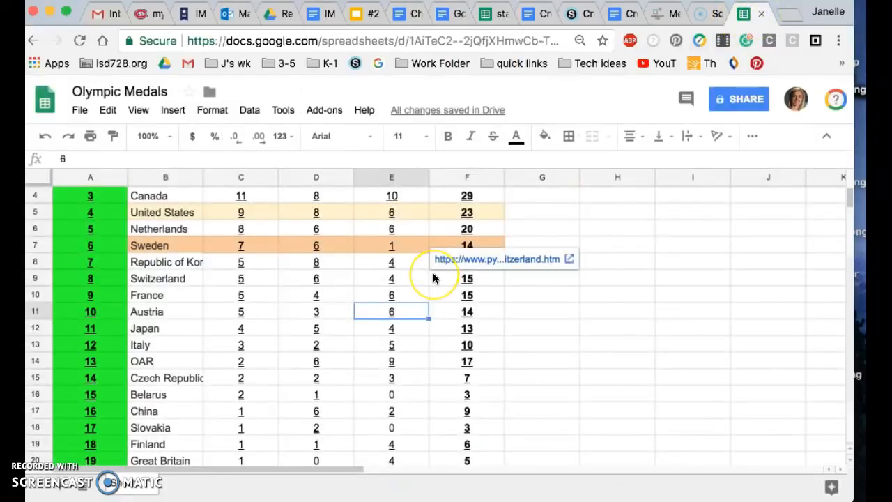
scroll(432, 278, "up", 1)
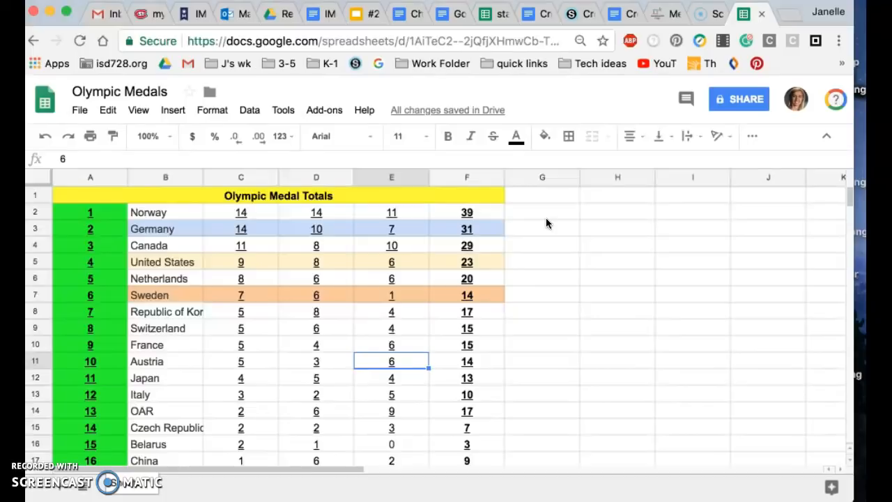
left_click(209, 113)
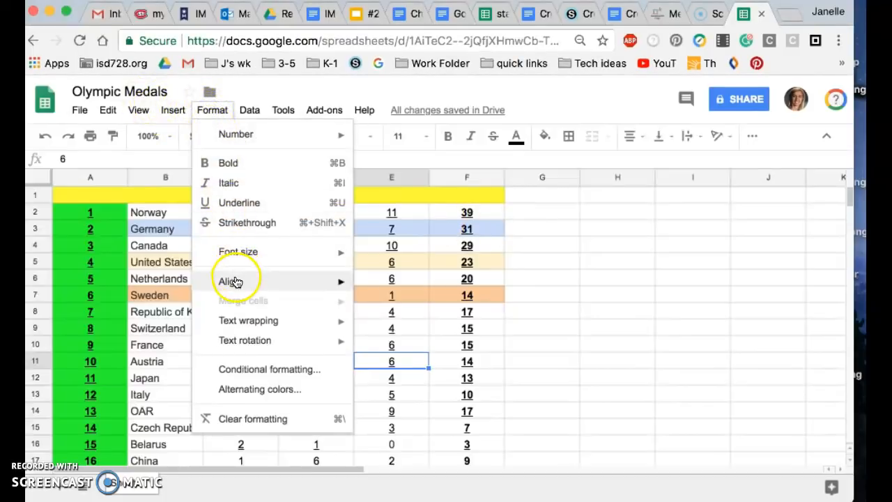
mouse_move(174, 111)
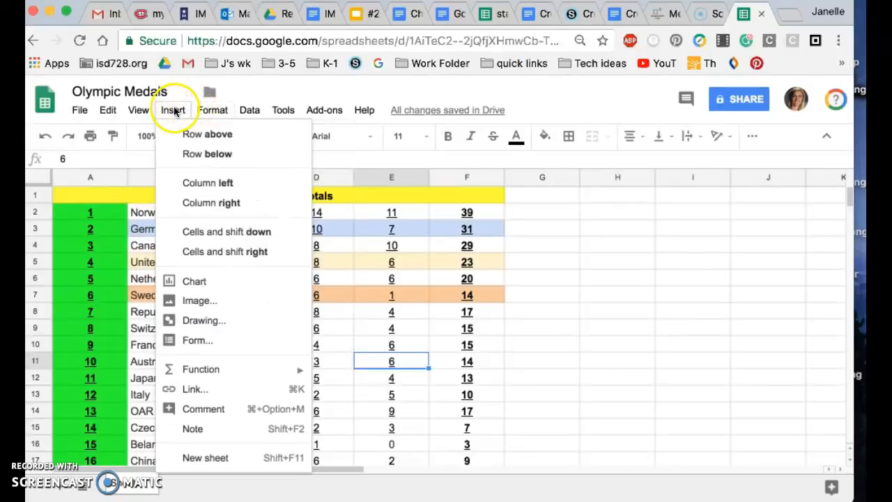
left_click(193, 283)
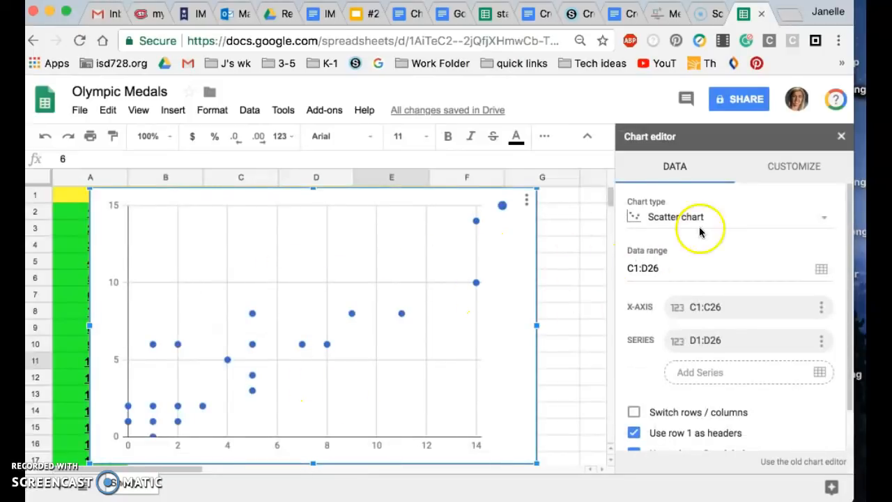
left_click(824, 219)
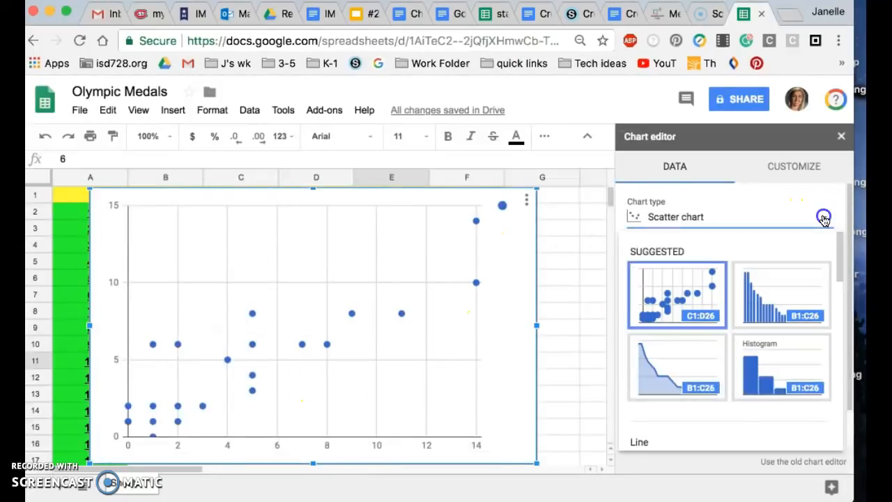
left_click(767, 303)
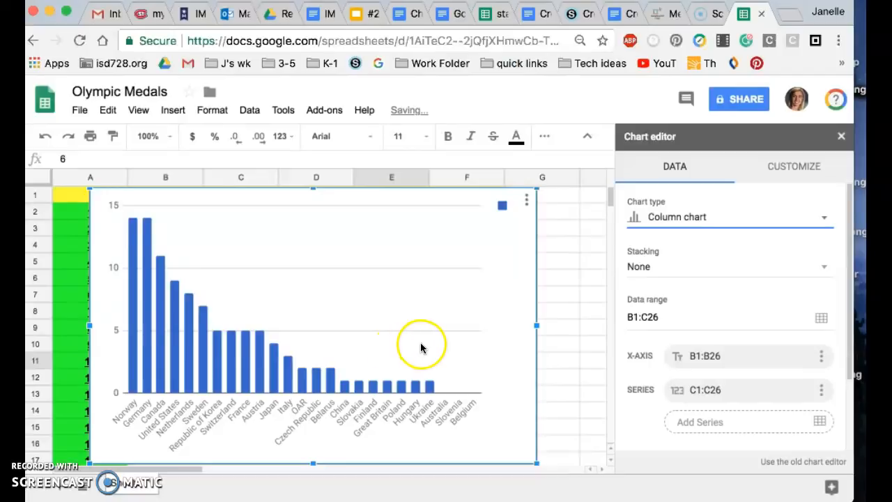
- Change the medals chart to a standard pie chart
left_click(822, 217)
scroll(773, 313, "down", 3)
scroll(771, 314, "down", 5)
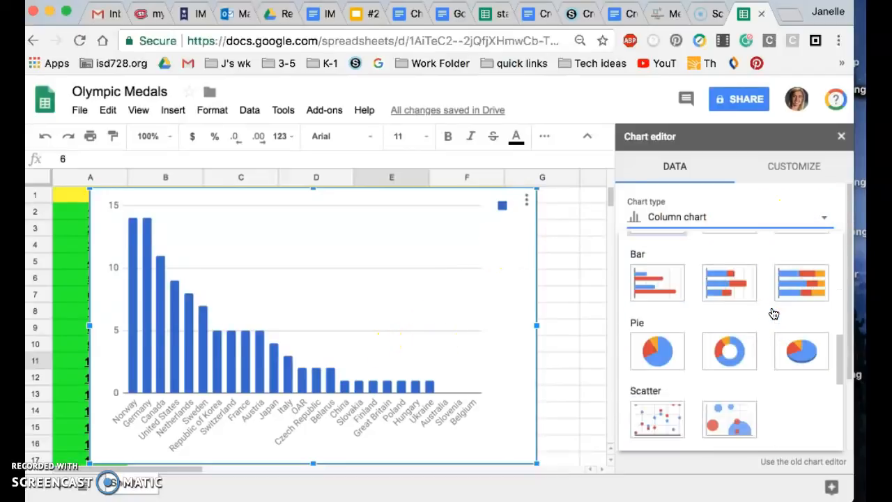
scroll(769, 313, "up", 2)
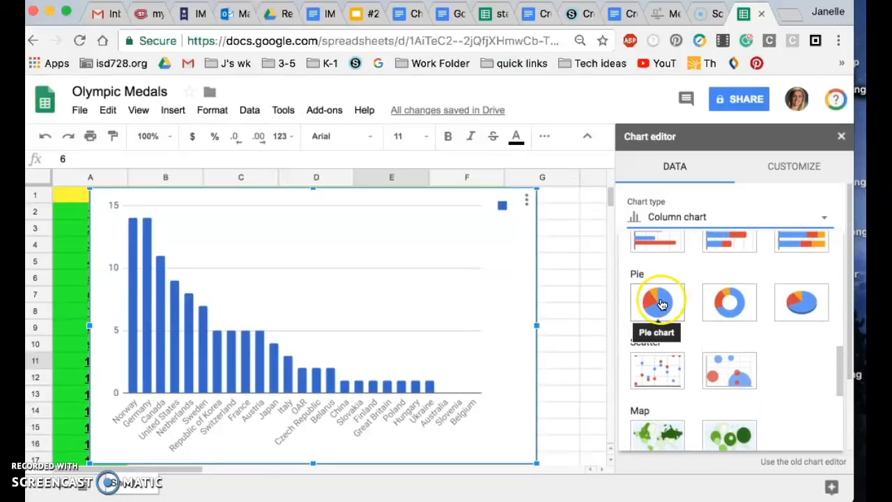
left_click(657, 301)
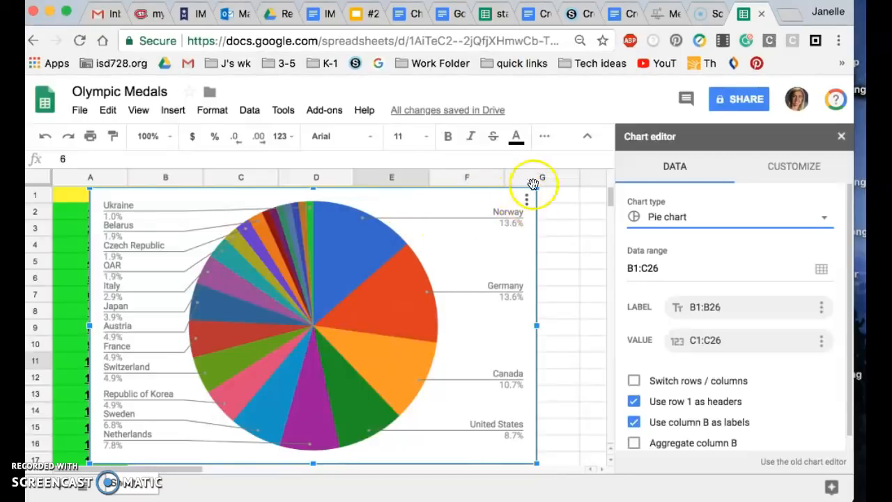
- Copy the pie chart into the "Creating a Google SpreadSheet -Activity #1" document below "Examples of my work below:", linked to the spreadsheet
left_click(528, 199)
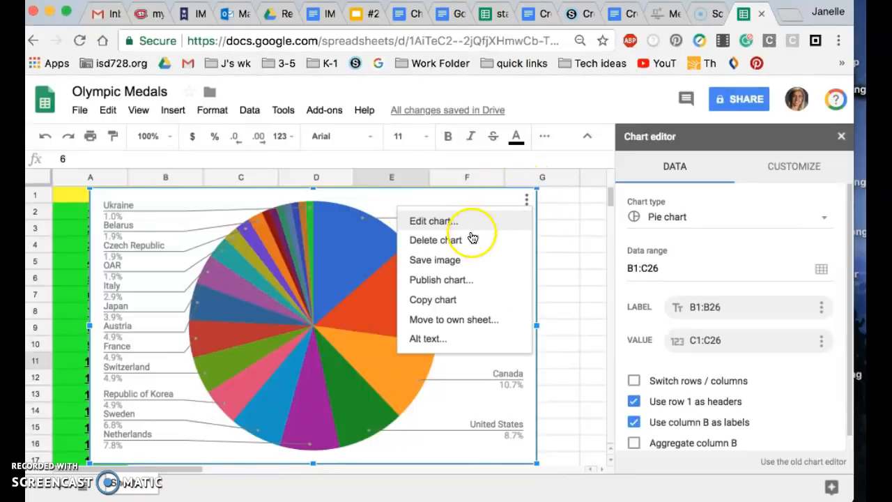
left_click(447, 301)
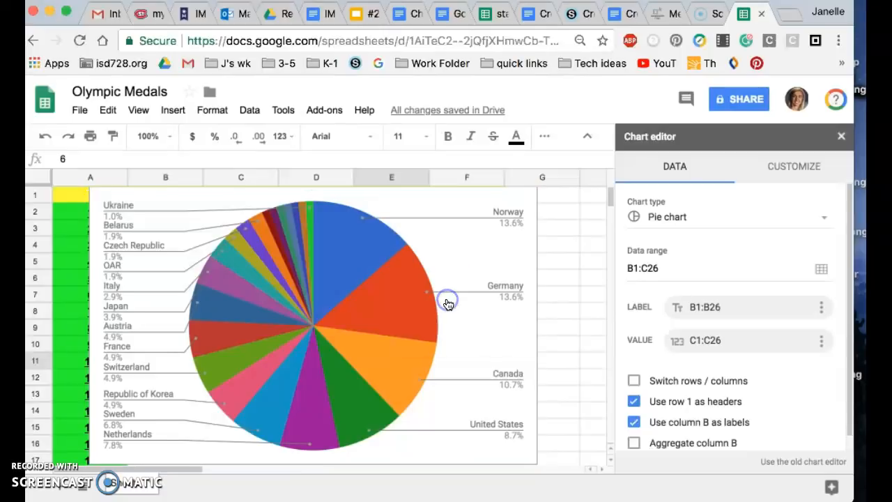
left_click(629, 14)
scroll(302, 390, "down", 5)
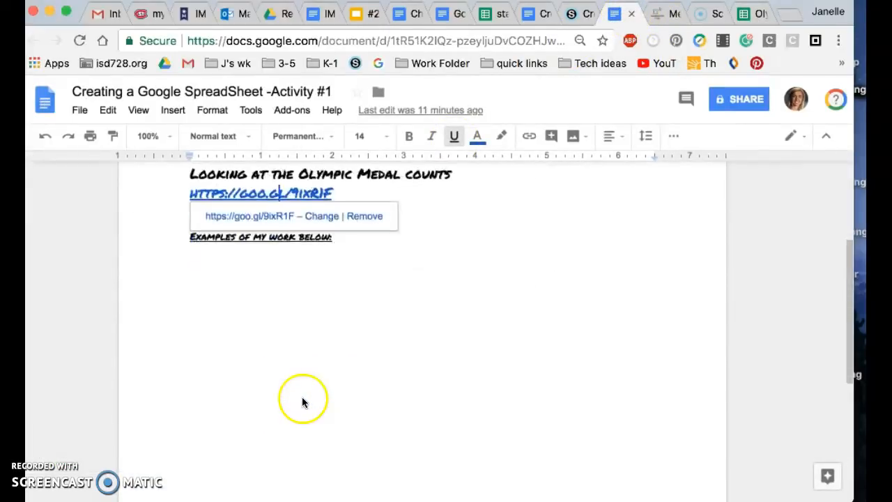
left_click(200, 280)
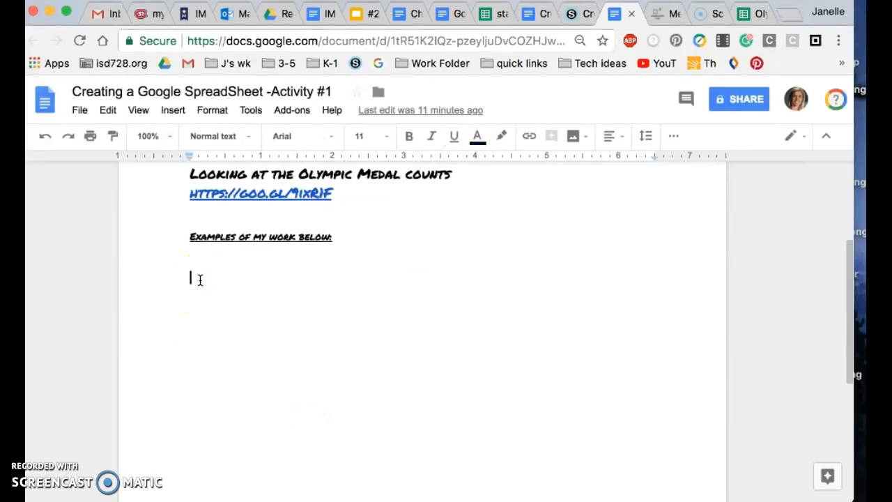
key("super+v")
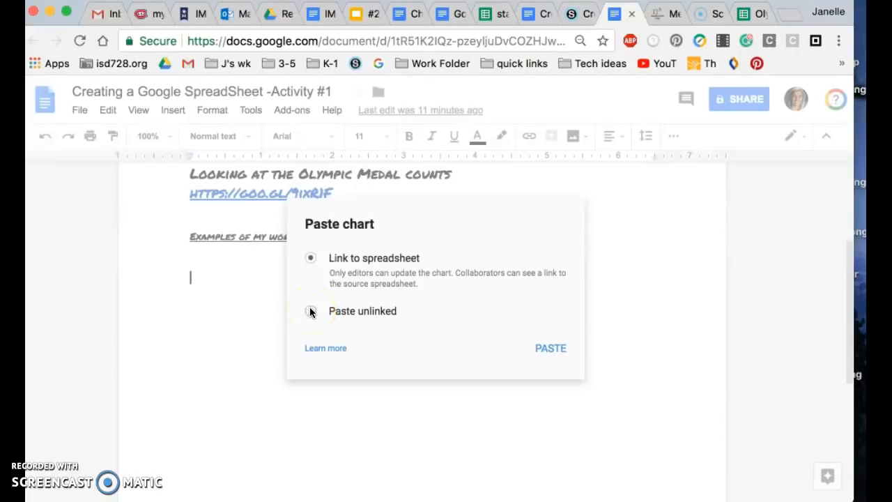
left_click(552, 350)
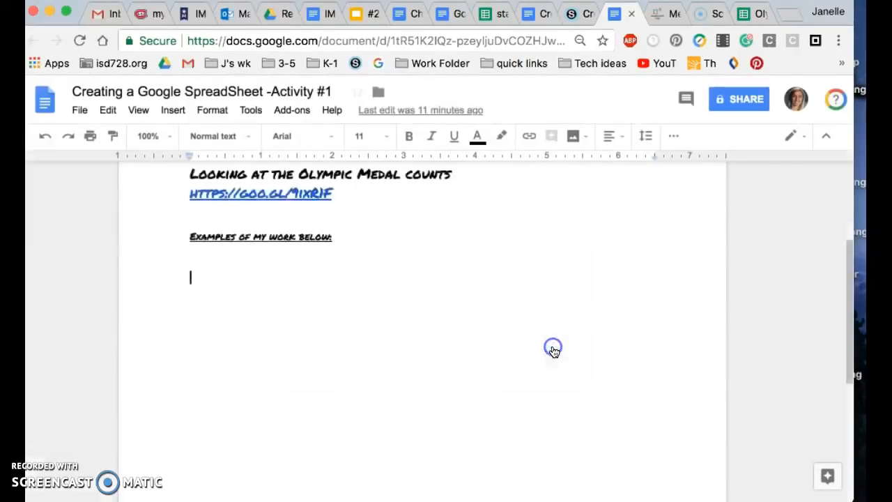
- Shrink the pasted pie chart proportionally to about 4.6 inches wide
left_click(541, 361)
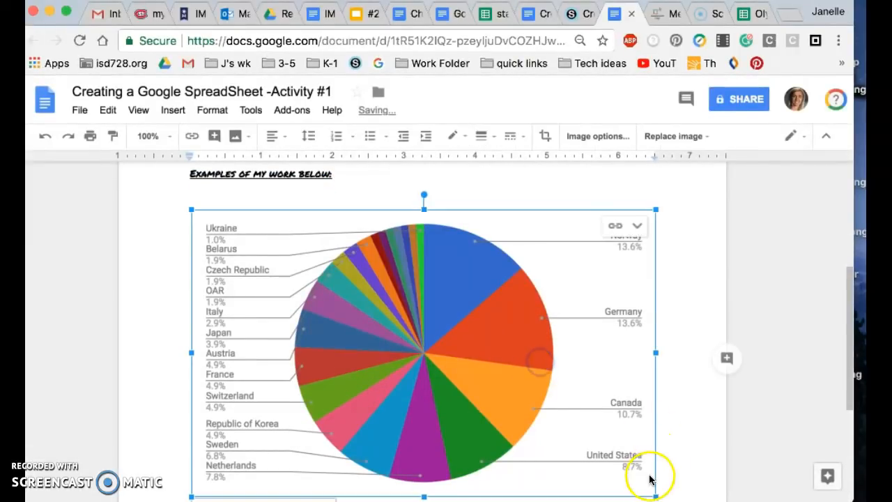
left_click_drag(655, 496, 519, 379)
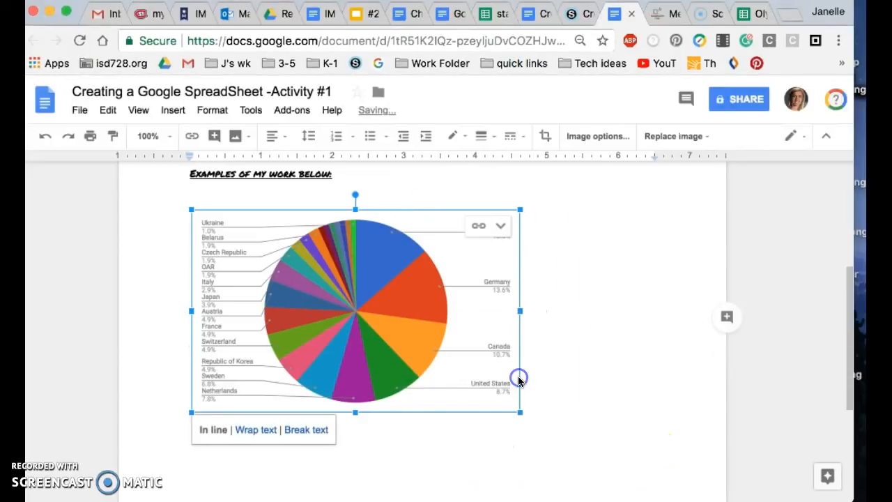
left_click(553, 363)
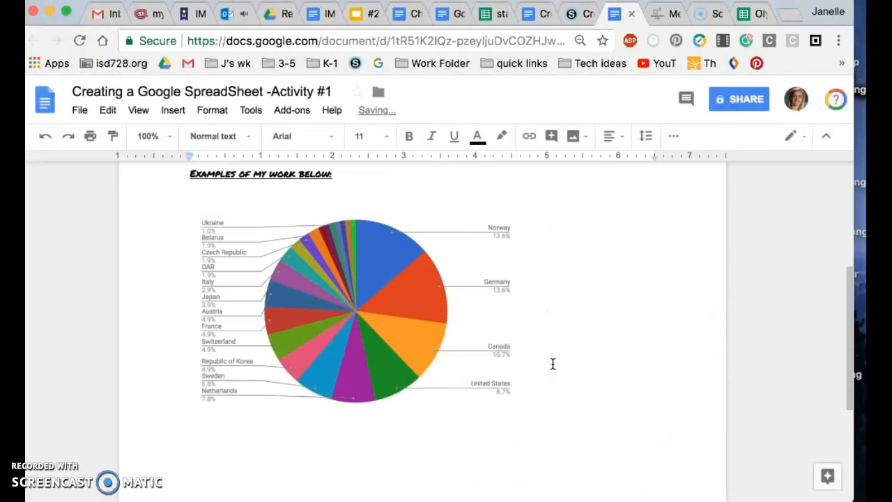
- Return to the Olympic Medals spreadsheet and change the pie chart to the suggested column chart
left_click(751, 13)
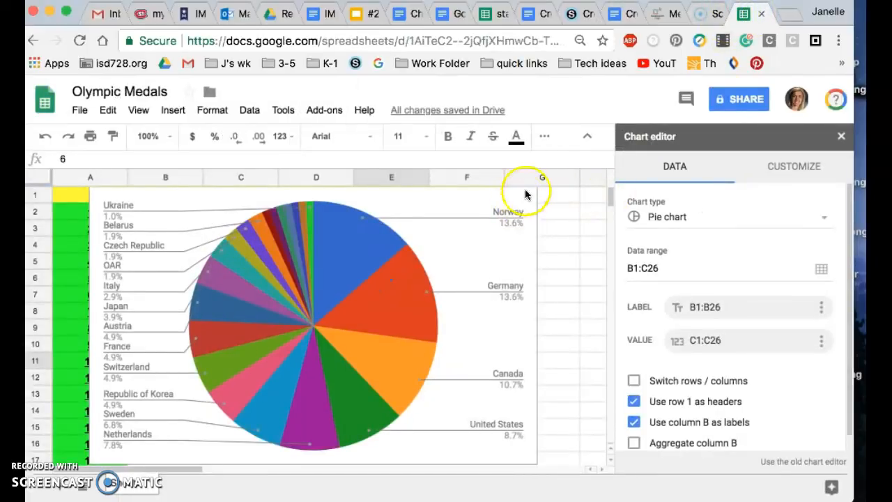
left_click(824, 221)
left_click(796, 300)
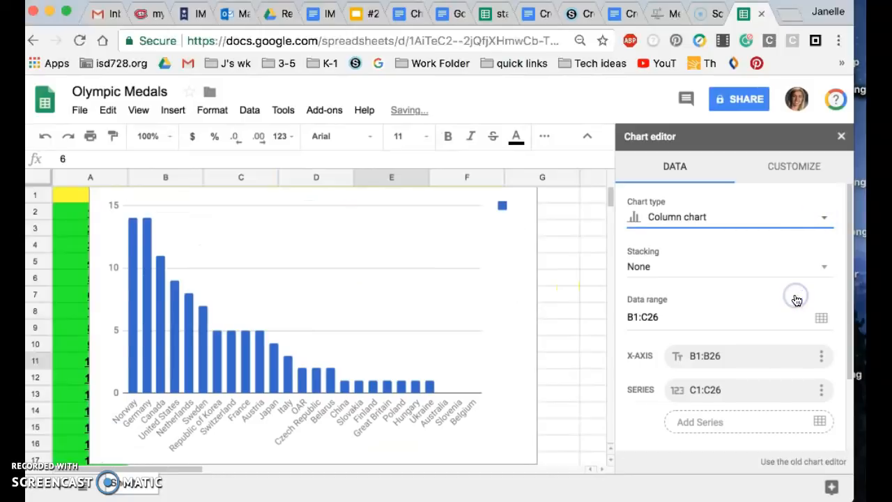
- Copy the column chart into the Activity #1 document below the pie chart, linked to the spreadsheet
left_click(527, 209)
left_click(527, 198)
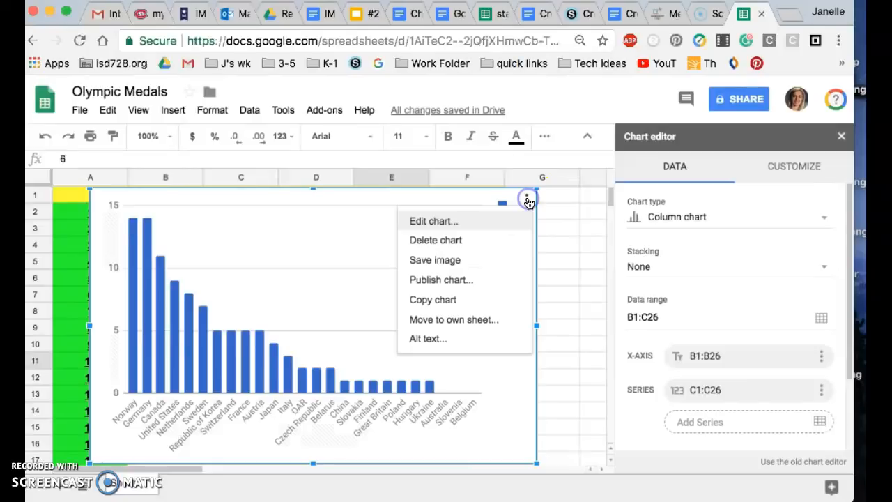
left_click(453, 299)
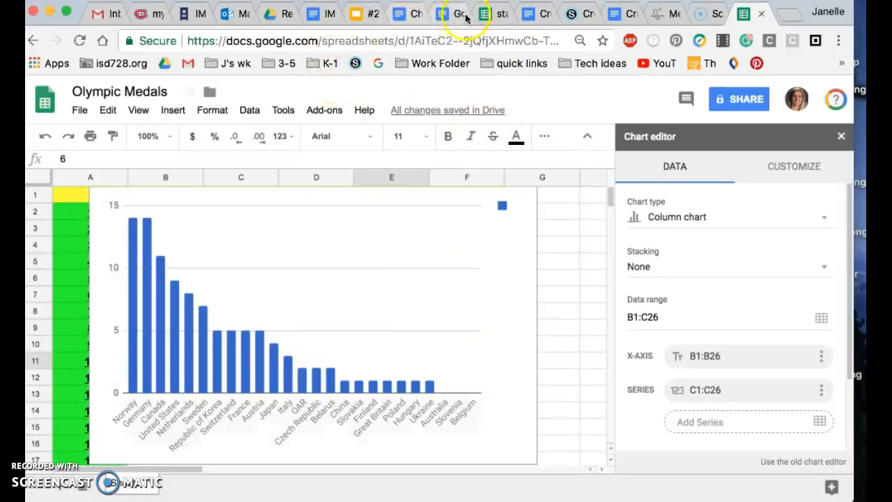
left_click(627, 14)
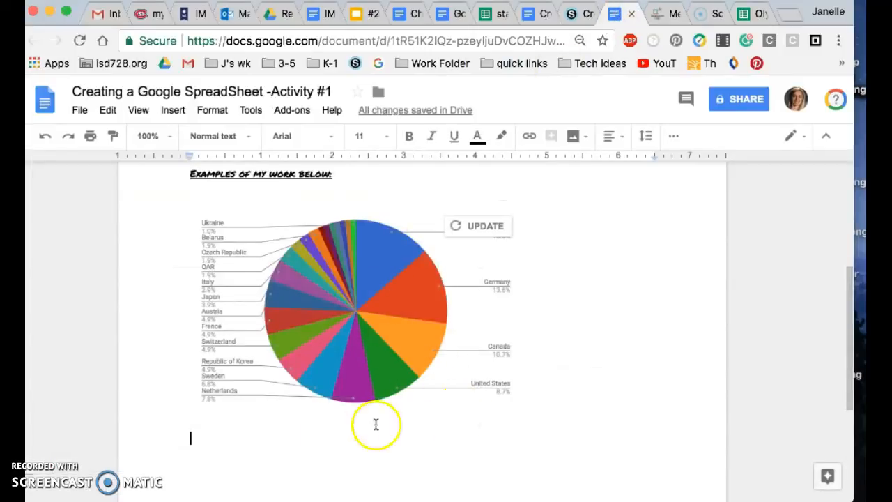
key("super+v")
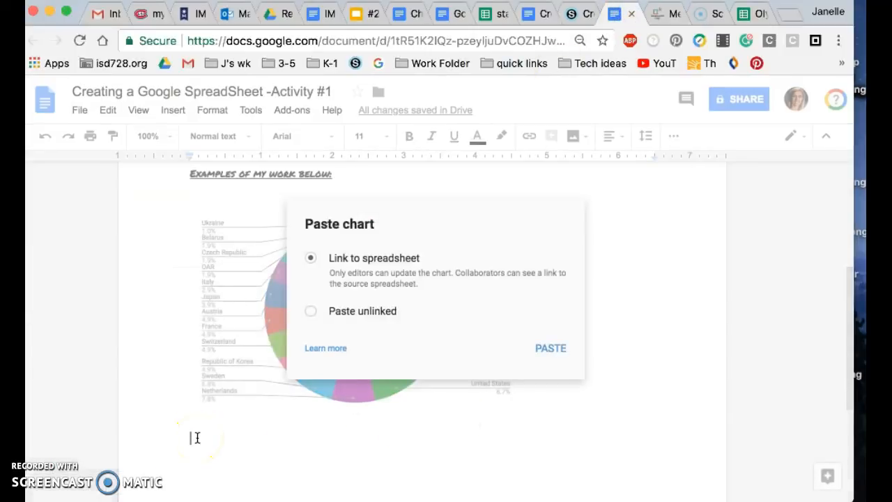
left_click(563, 353)
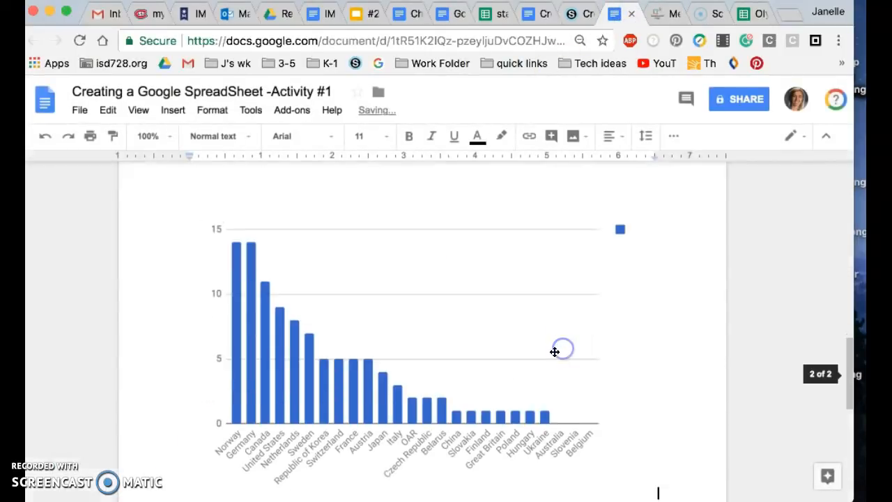
- Shrink the pasted column chart proportionally to about 4.4 inches wide so it fits beneath the pie chart
left_click(457, 393)
left_click_drag(655, 496, 504, 354)
scroll(571, 364, "down", 5)
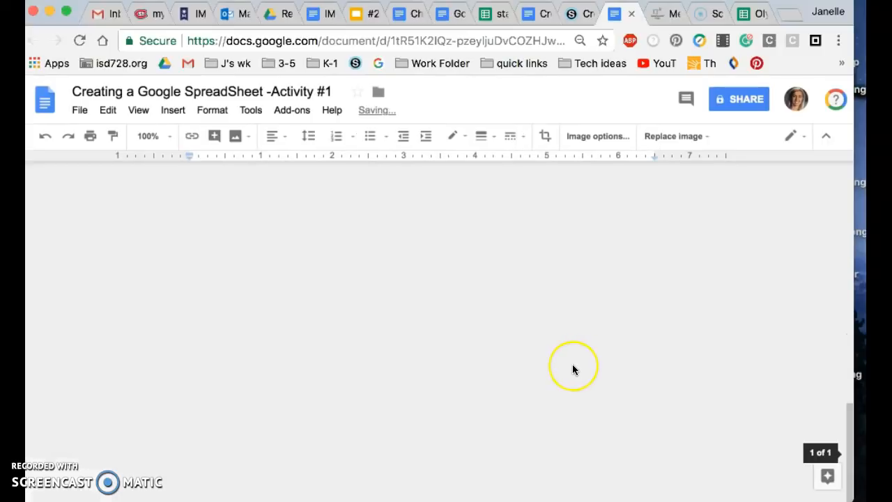
- Insert a page break after the column chart and switch back to the Olympic Medals spreadsheet
left_click(561, 389)
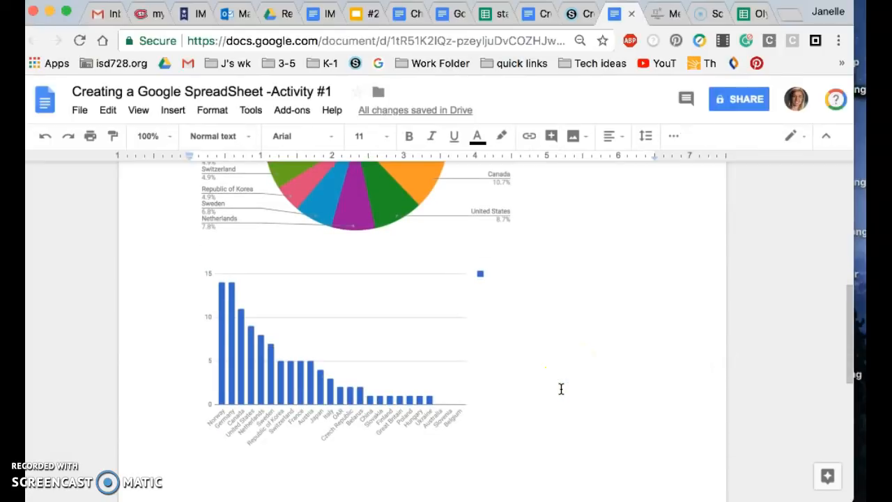
key("ctrl+Return")
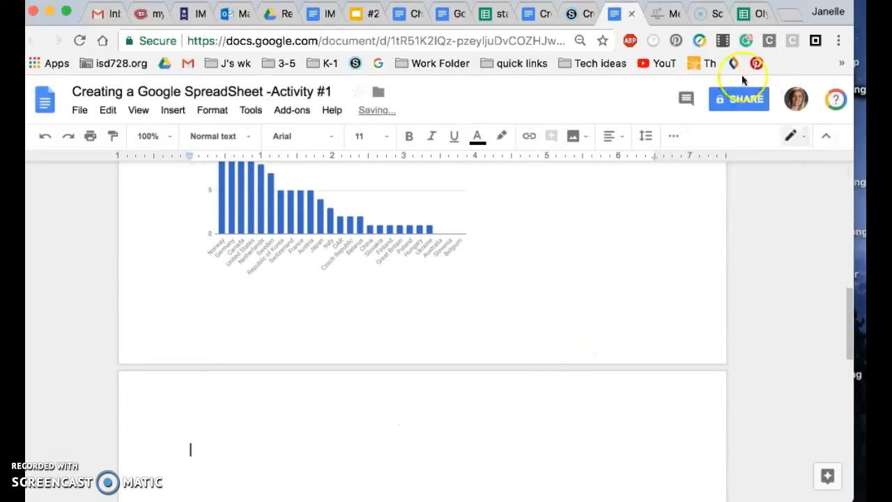
left_click(753, 13)
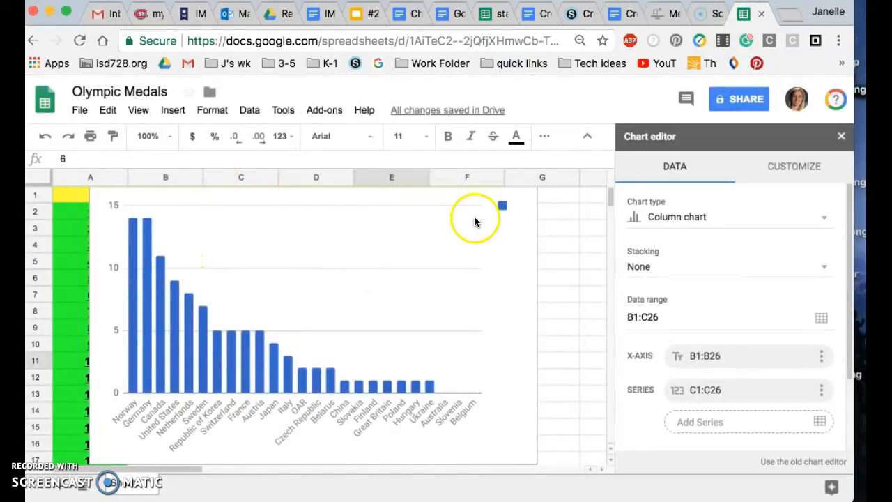
- Undo the recent chart changes until the chart is removed from the Olympic Medals sheet
left_click(43, 138)
left_click(43, 137)
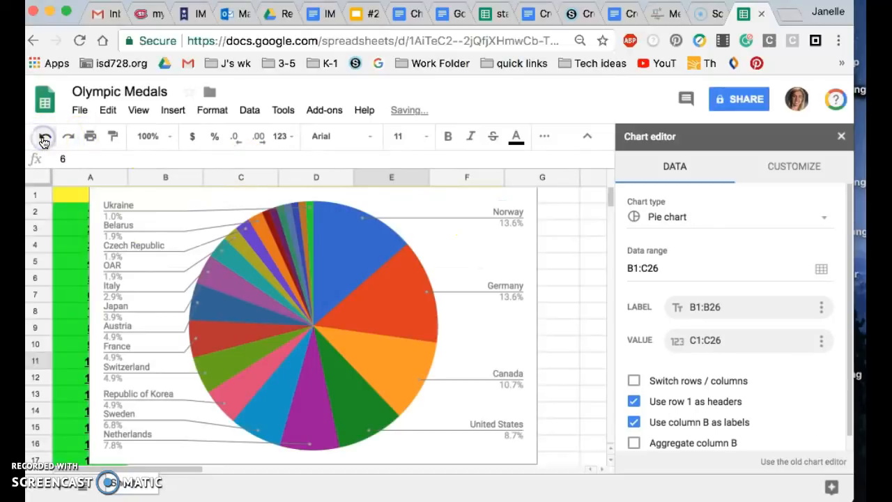
left_click(43, 138)
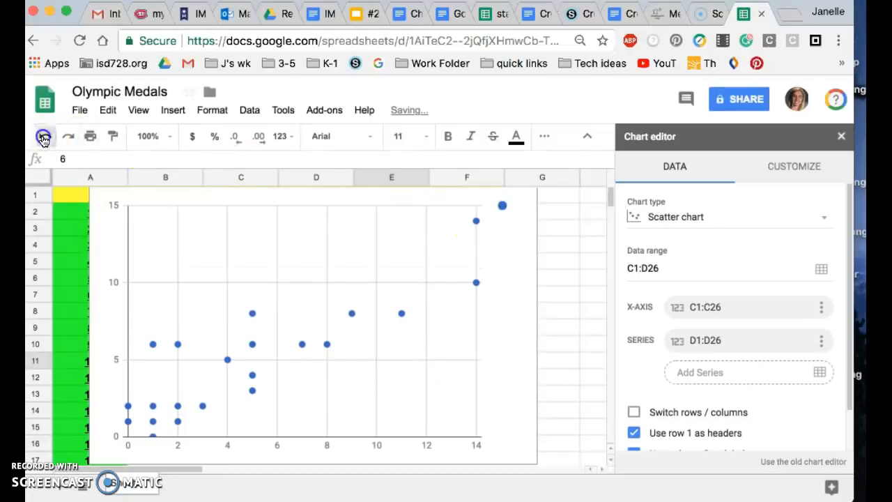
left_click(43, 138)
scroll(293, 324, "down", 1)
scroll(293, 324, "up", 1)
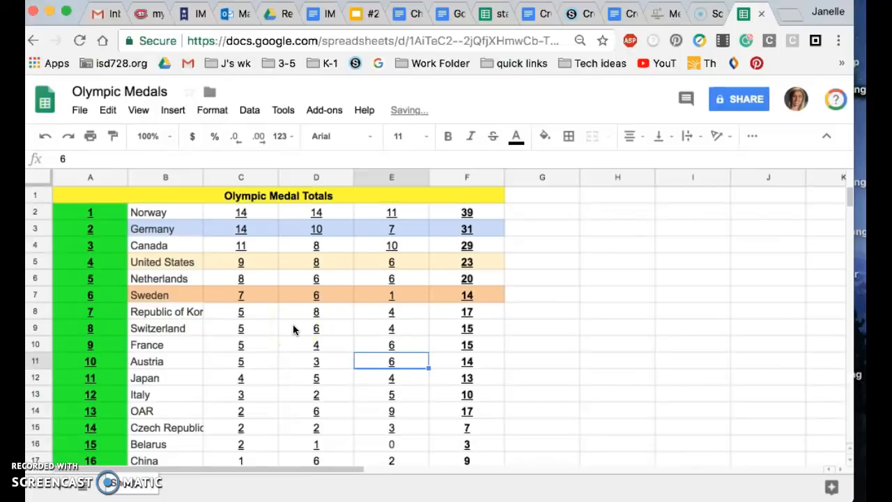
- Copy the entire medal table A1:F26 onto the new page of the Activity #1 document, linked to the spreadsheet
left_click(60, 196)
left_click_drag(58, 197, 482, 358)
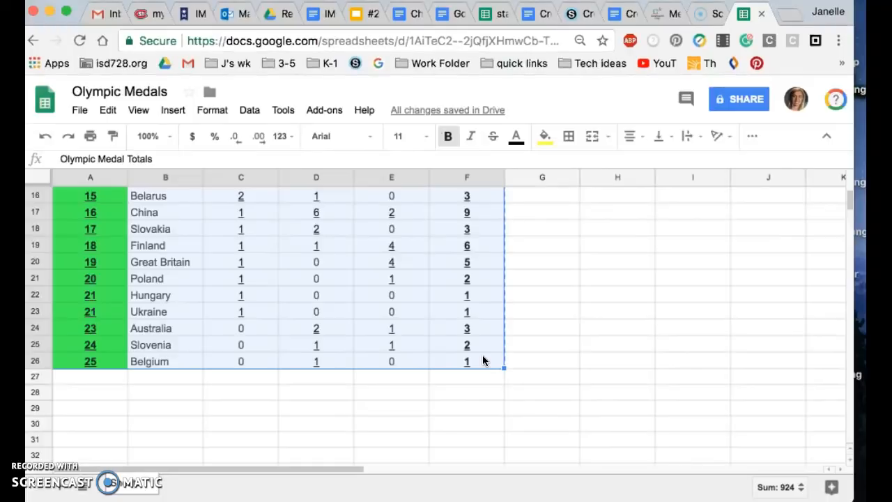
key("ctrl+c")
left_click(638, 19)
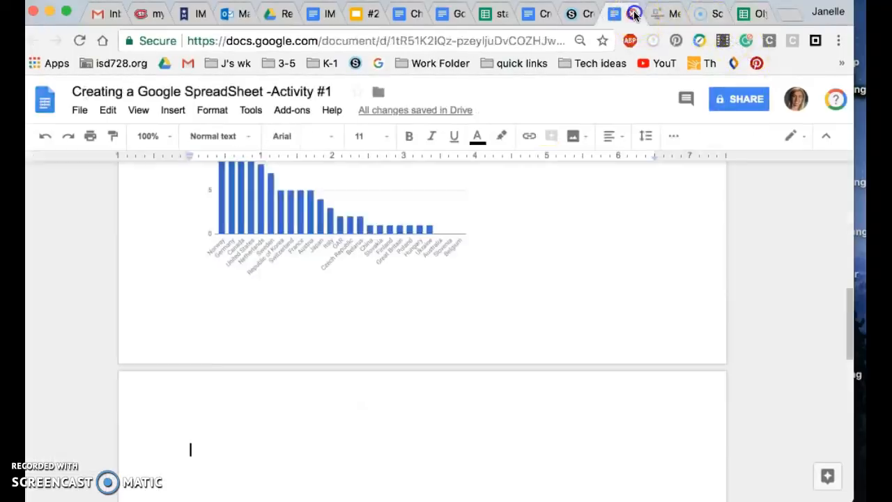
key("ctrl+v")
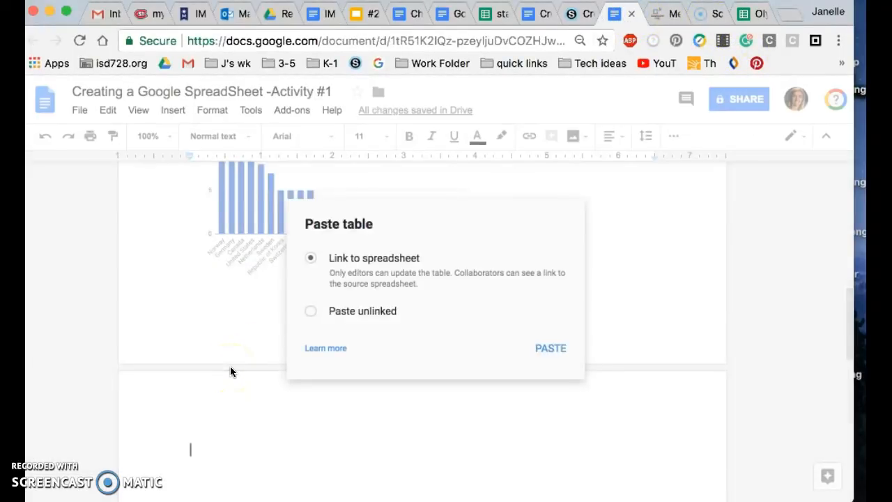
left_click(559, 348)
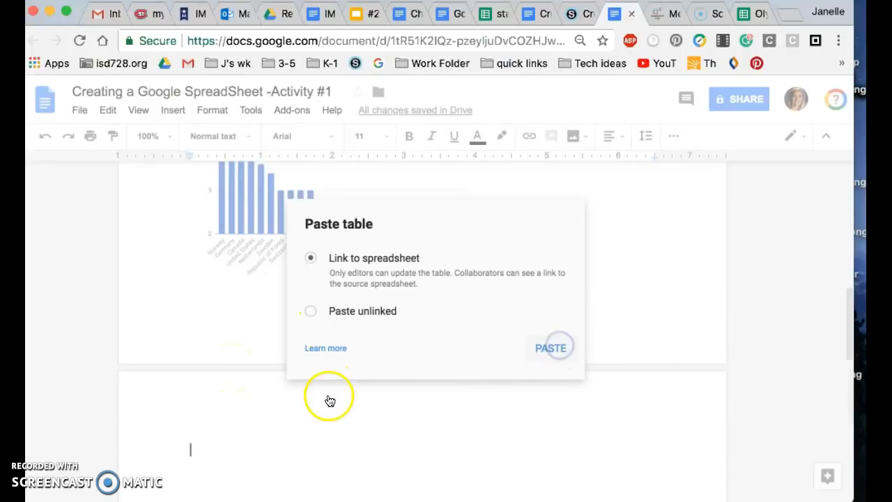
scroll(392, 352, "up", 20)
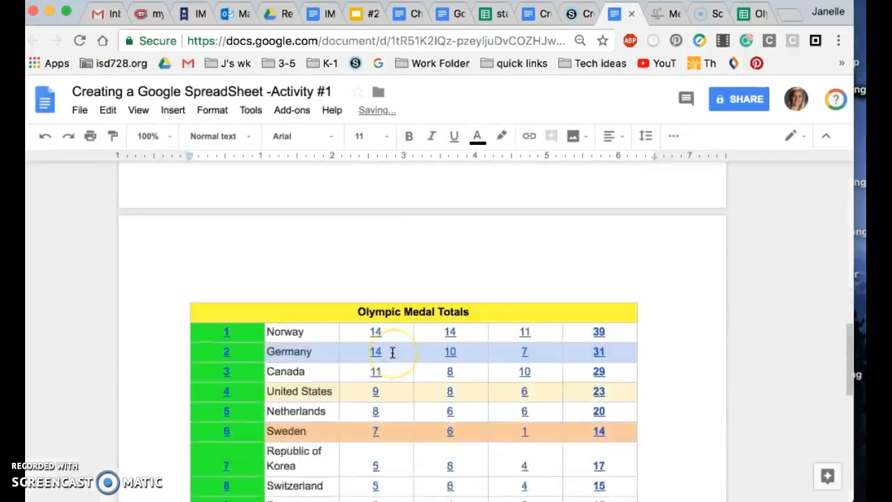
scroll(392, 352, "down", 10)
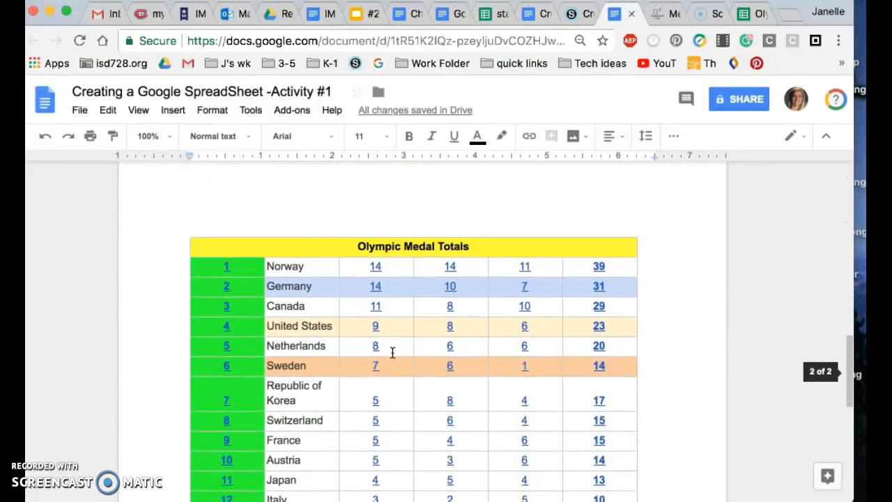
scroll(392, 352, "up", 10)
scroll(392, 352, "up", 4)
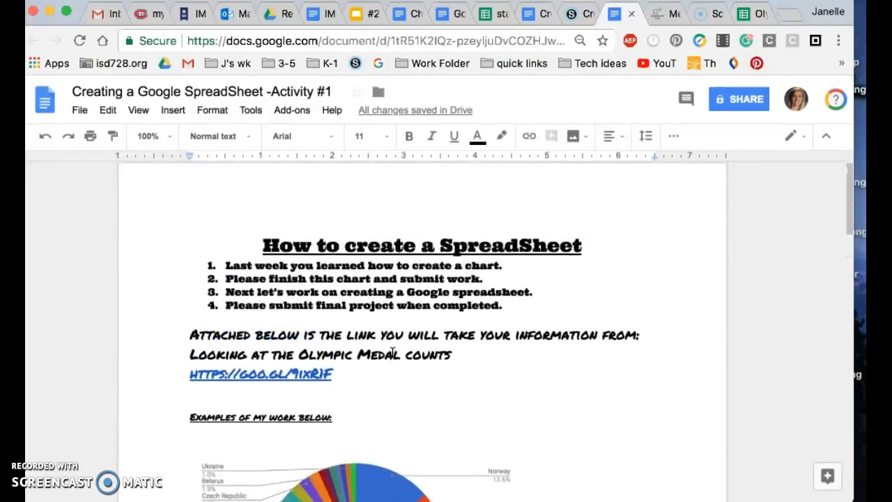
left_click(737, 94)
- Return to the Olympic Medals spreadsheet and change the font of the Norway entry to Times New Roman
left_click(759, 14)
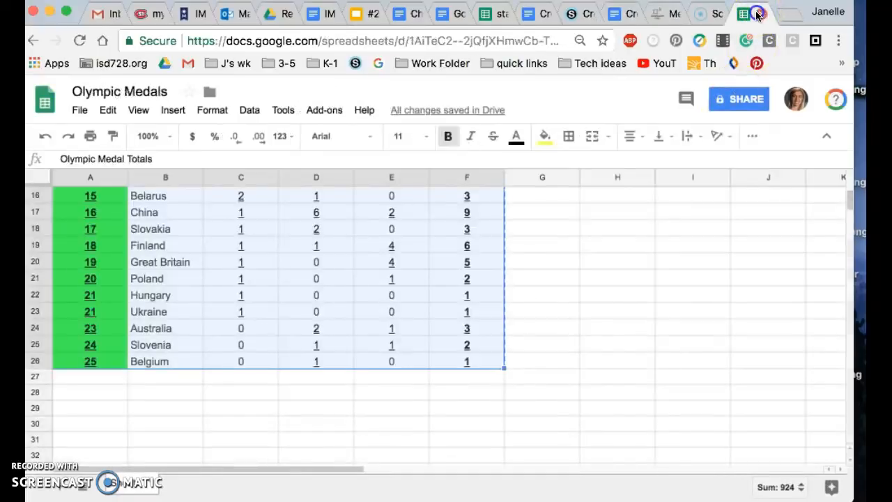
left_click(586, 314)
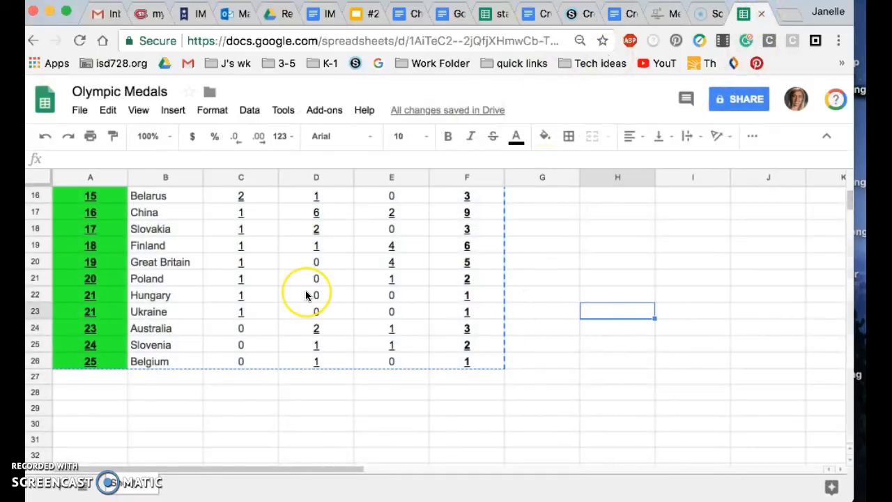
scroll(305, 295, "up", 5)
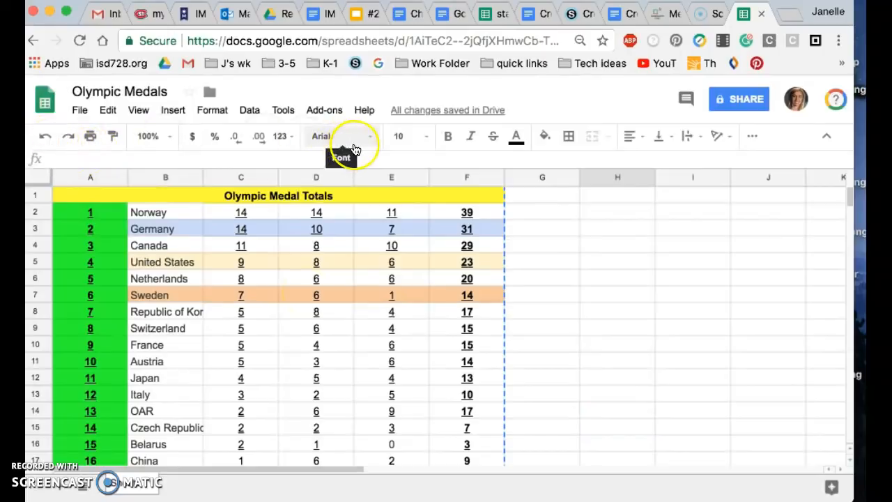
left_click(175, 213)
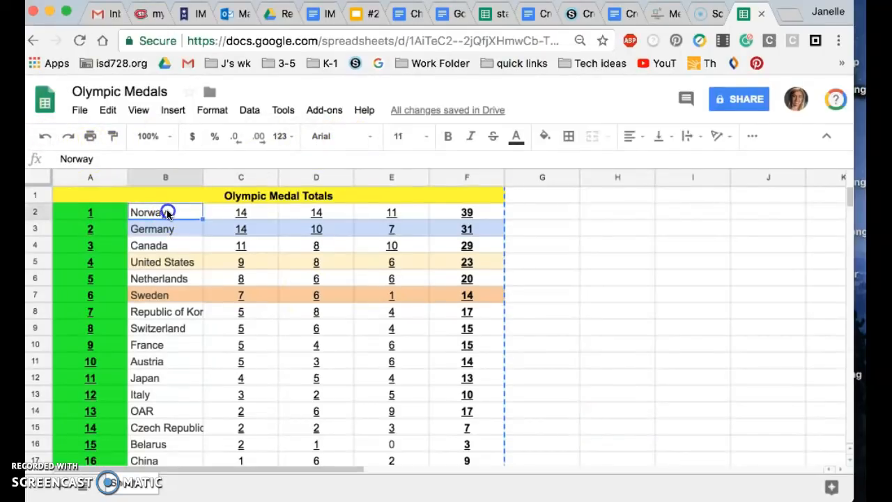
double_click(132, 213)
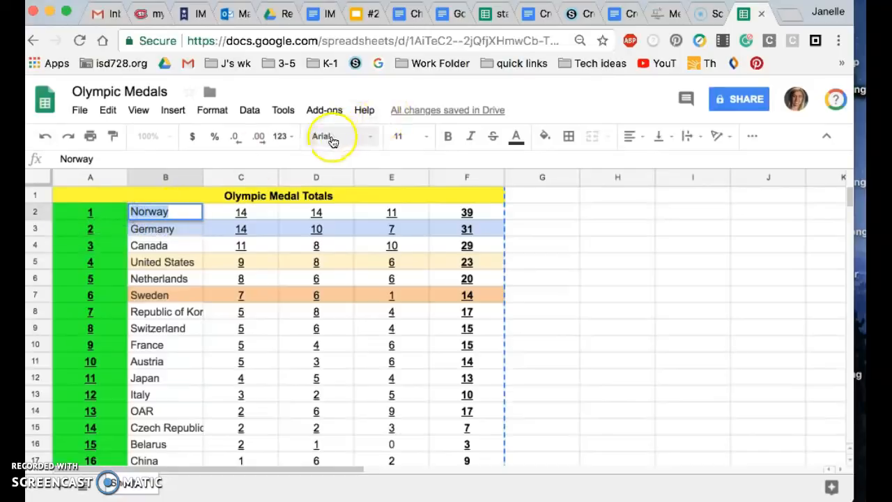
left_click(371, 136)
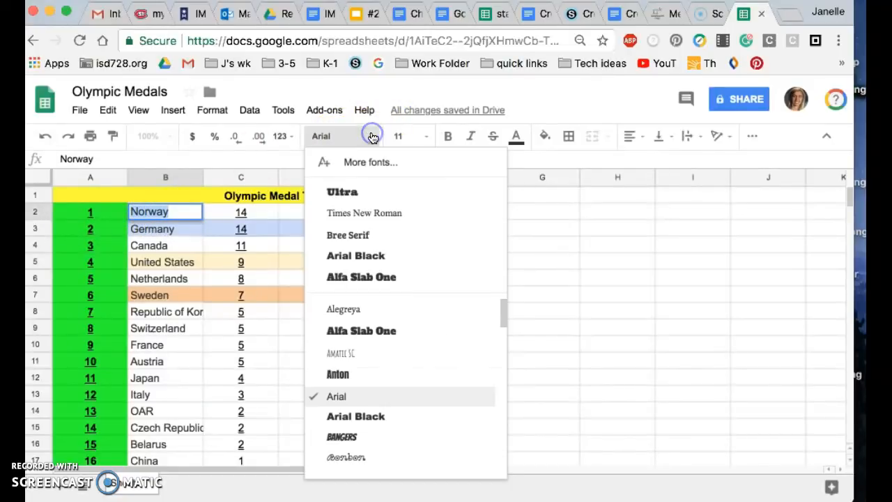
left_click(362, 212)
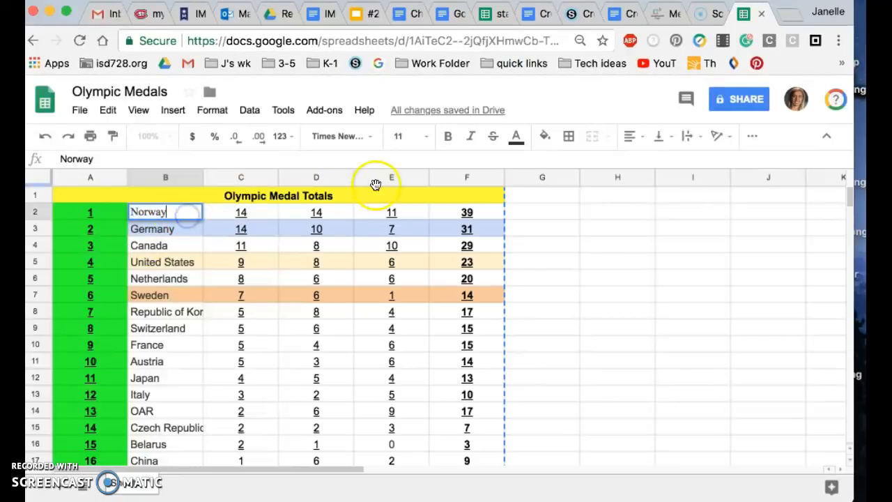
left_click(361, 197)
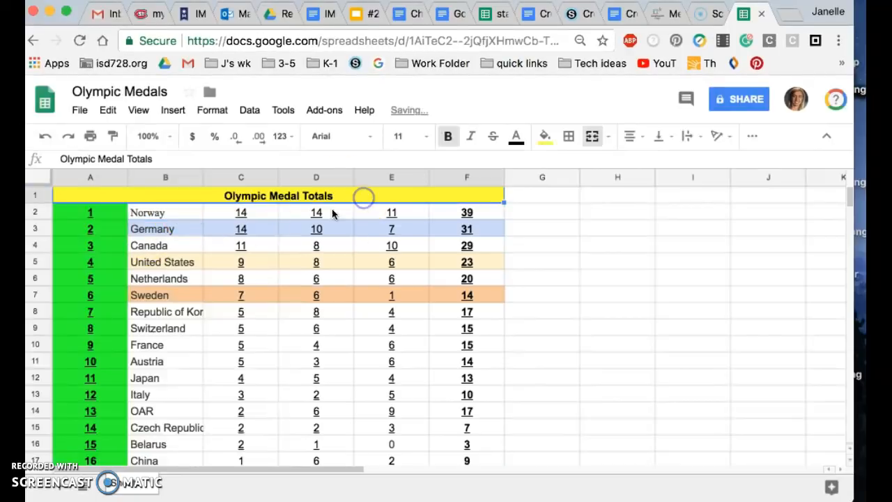
- Set the text wrapping of the Republic of Korea cell to Wrap
left_click(198, 312)
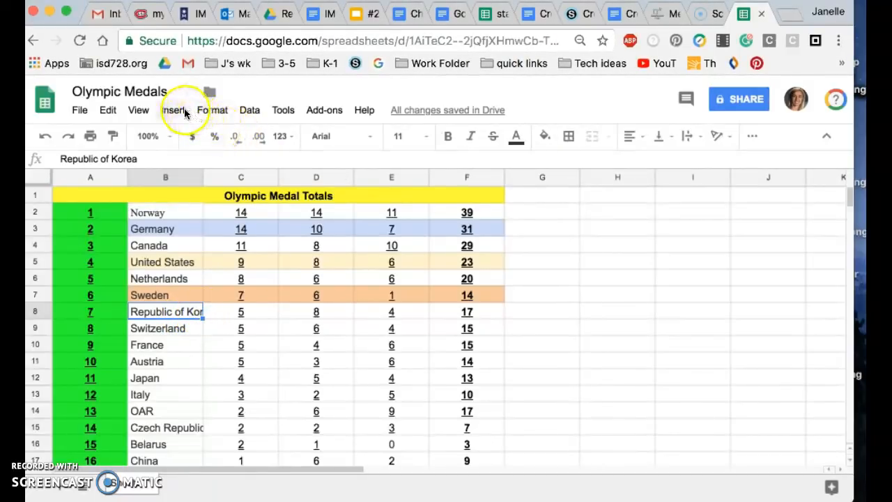
left_click(209, 110)
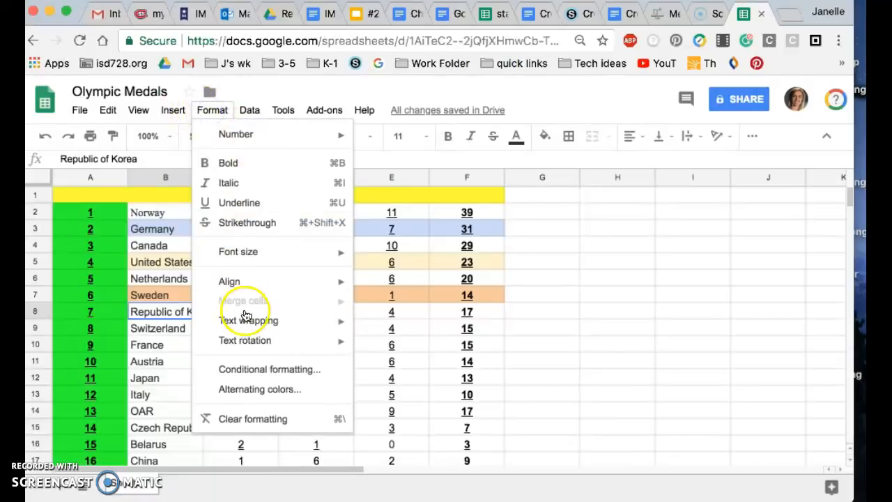
mouse_move(259, 322)
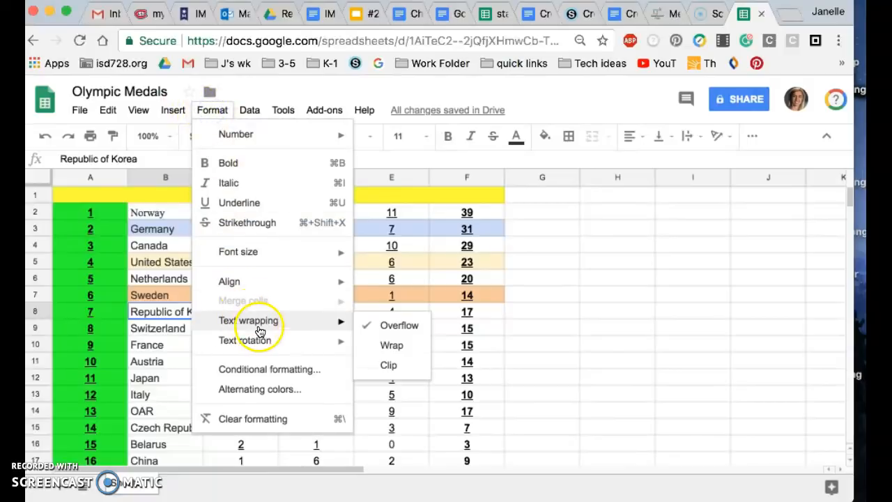
left_click(393, 345)
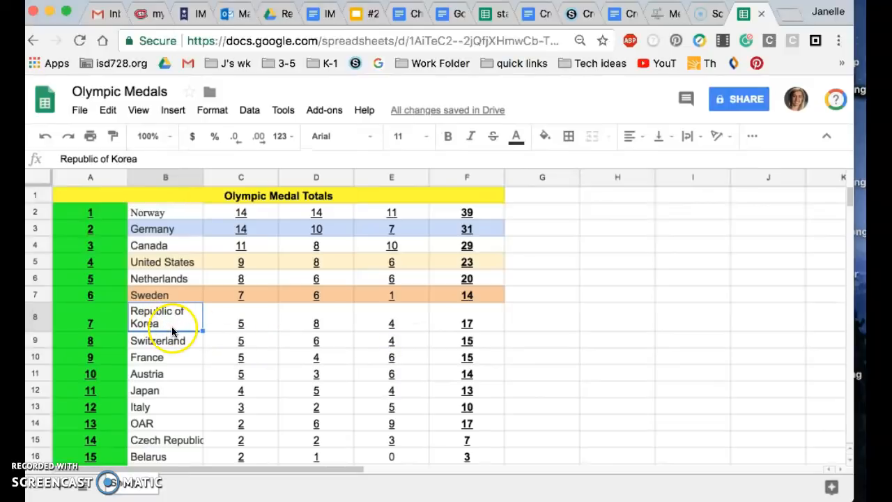
- Set the text wrapping of the Czech Republic cell to Wrap and check the remaining country names for cut-off text
scroll(199, 444, "down", 5)
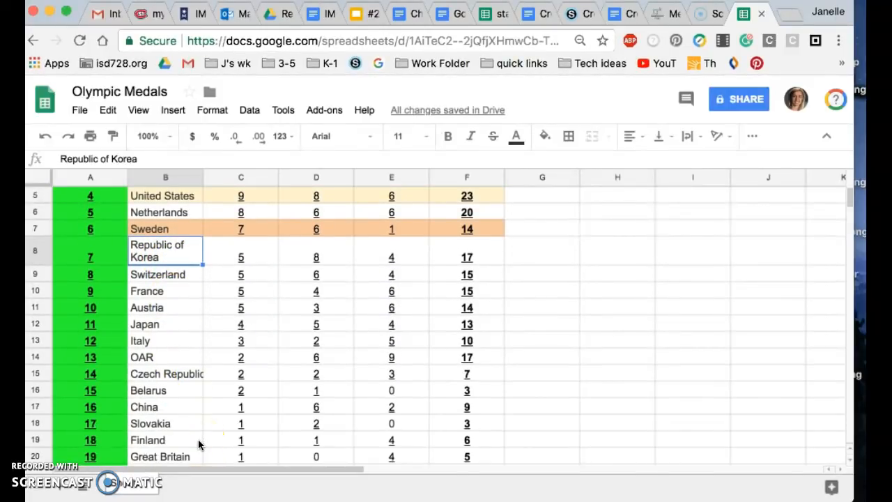
scroll(198, 444, "down", 2)
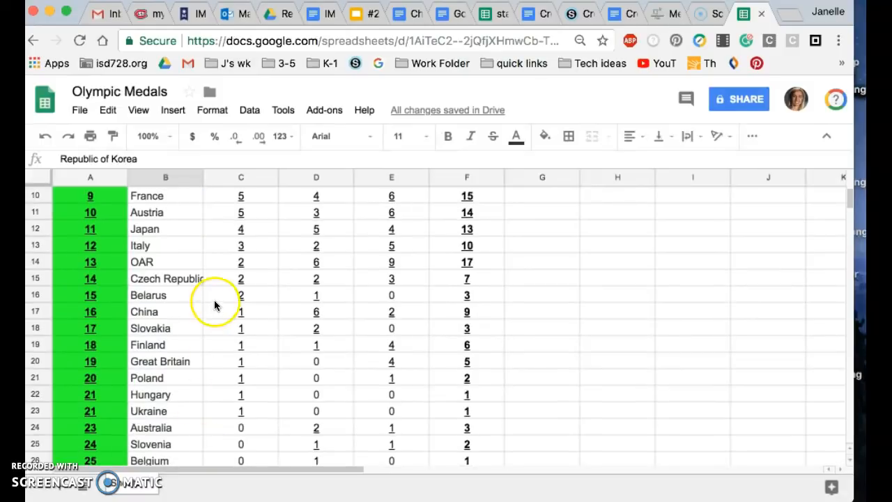
left_click(200, 280)
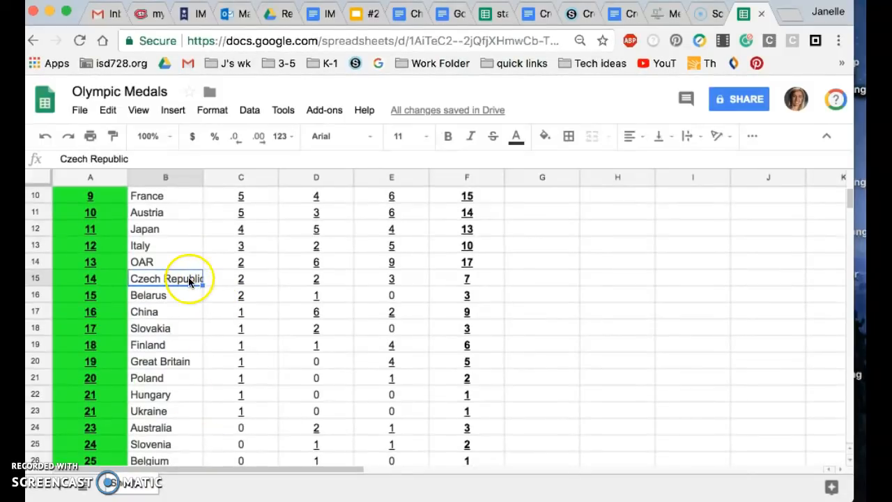
left_click(212, 110)
mouse_move(250, 320)
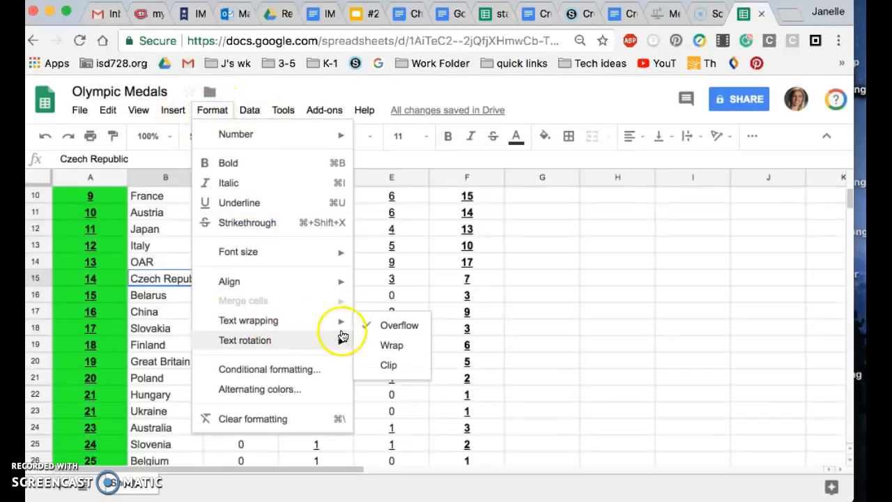
left_click(401, 347)
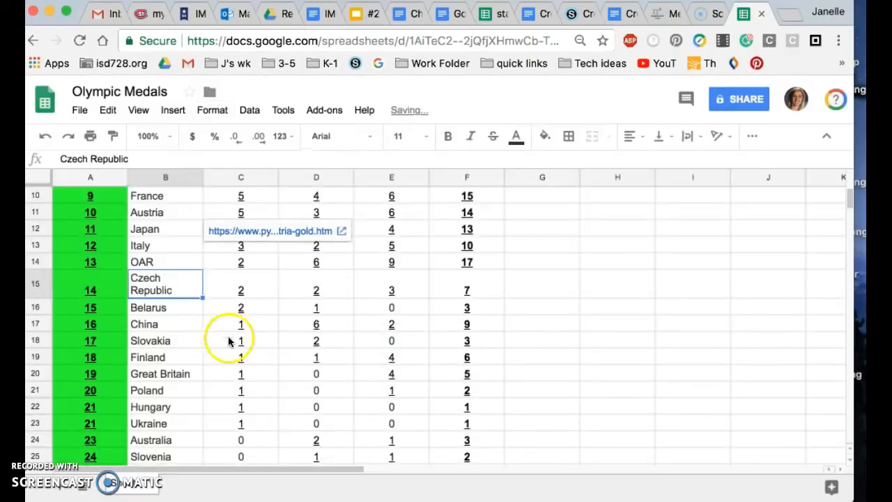
scroll(174, 392, "down", 5)
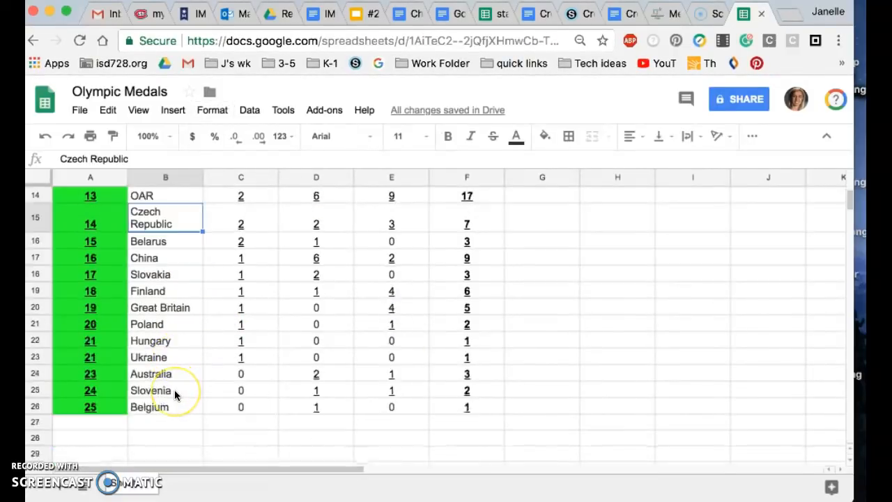
scroll(174, 395, "up", 8)
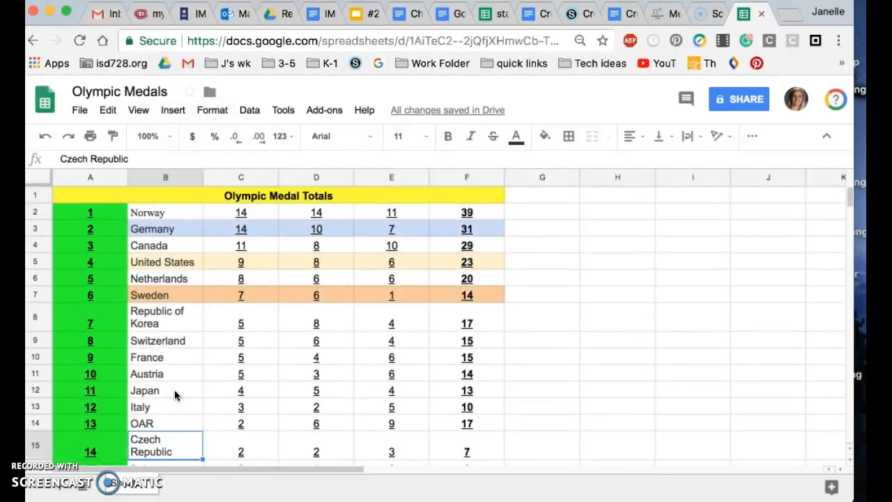